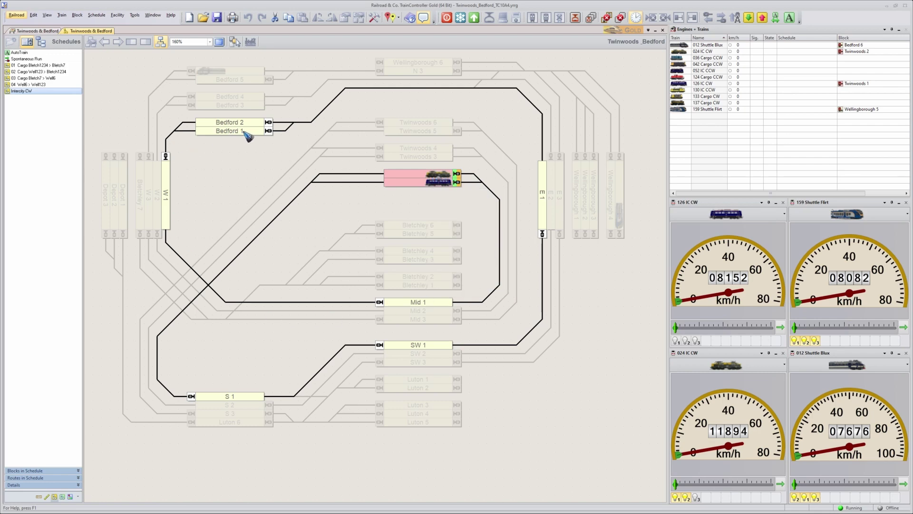
Start the Intercity CW schedule and let the train run along its route.
mouse_move(247, 135)
right_click(40, 91)
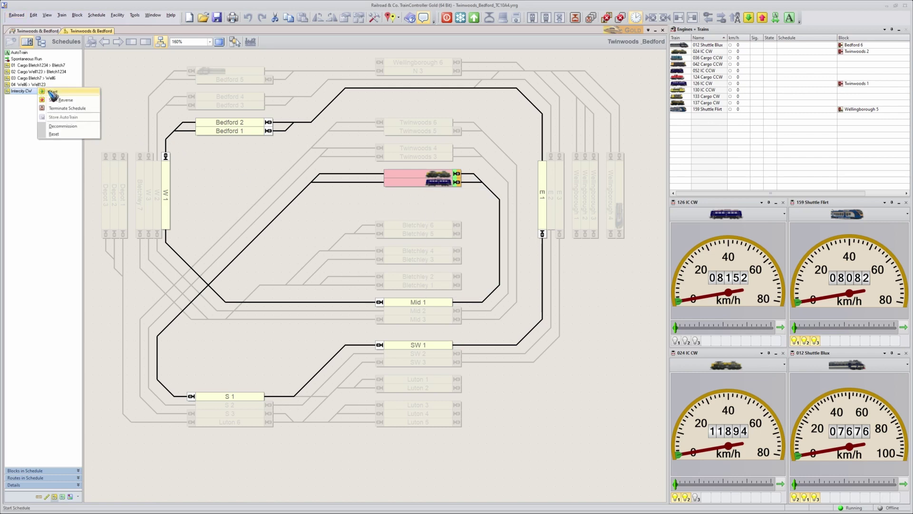
click(52, 93)
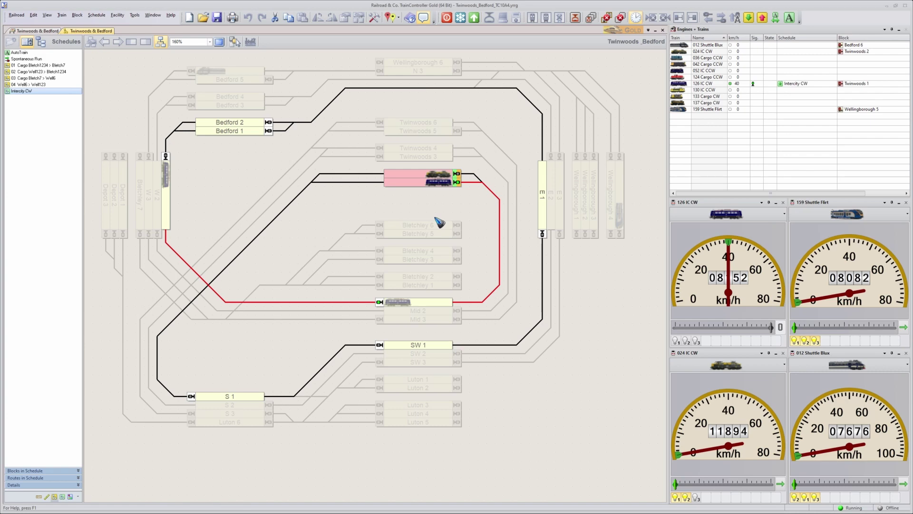
click(494, 245)
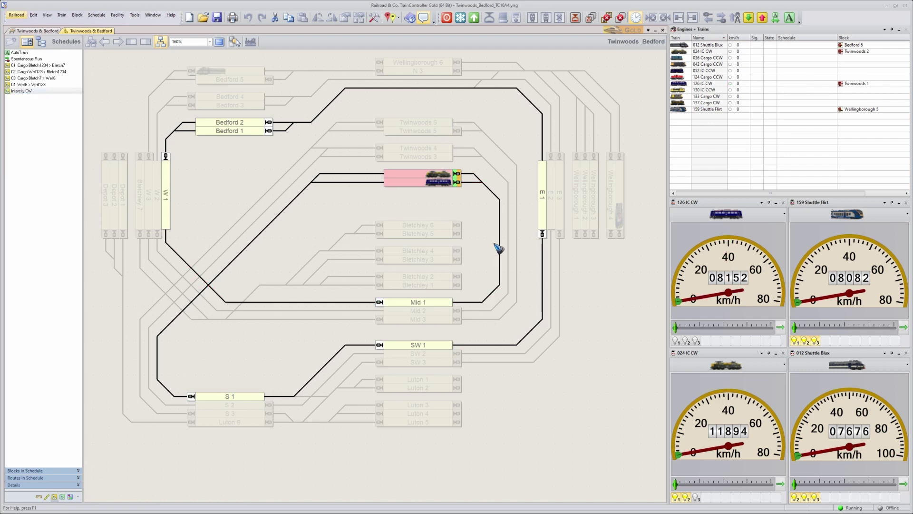
Enter edit mode and open the properties of the Intercity CW schedule.
click(375, 19)
click(29, 91)
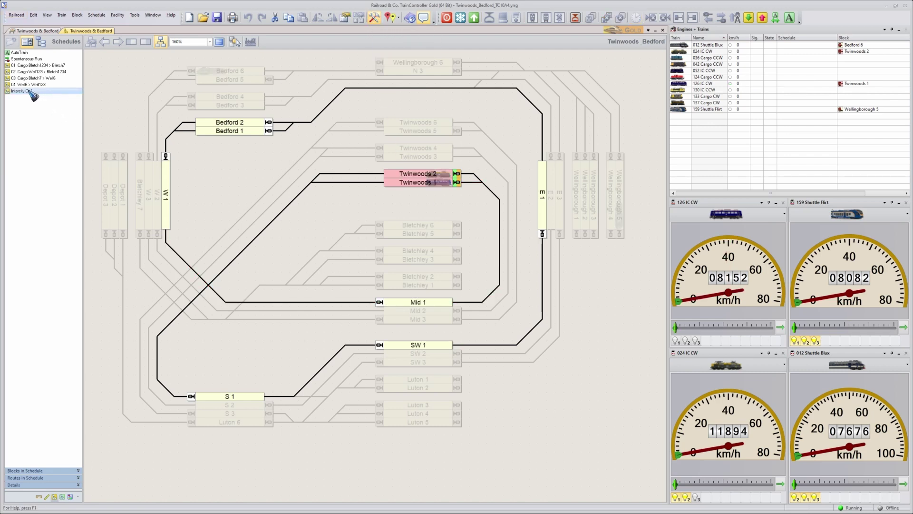
right_click(29, 91)
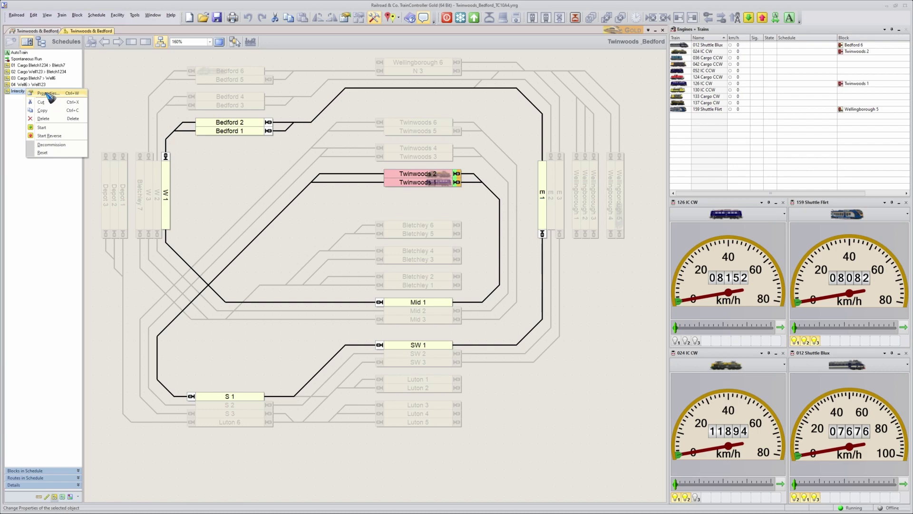
click(47, 93)
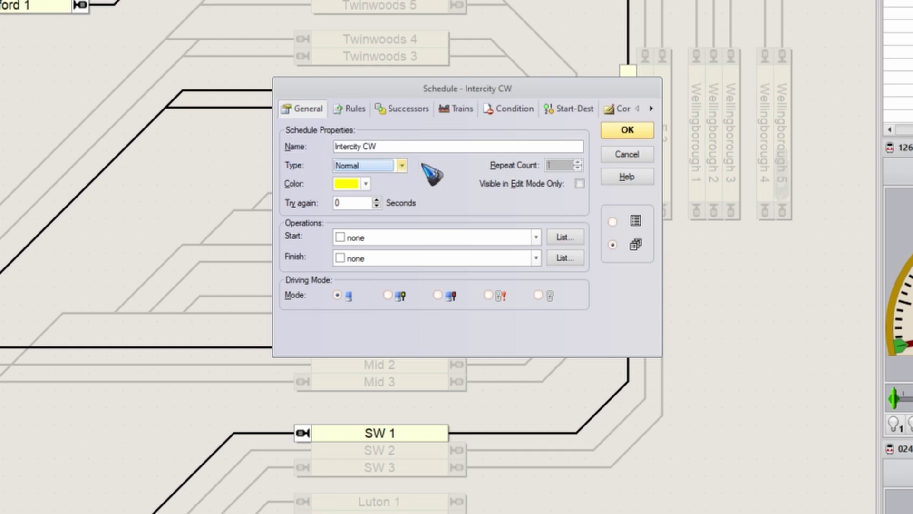
Try the Cycle type with repeat counts of 6 and 0 for Intercity CW, and set the type back to Normal.
click(392, 171)
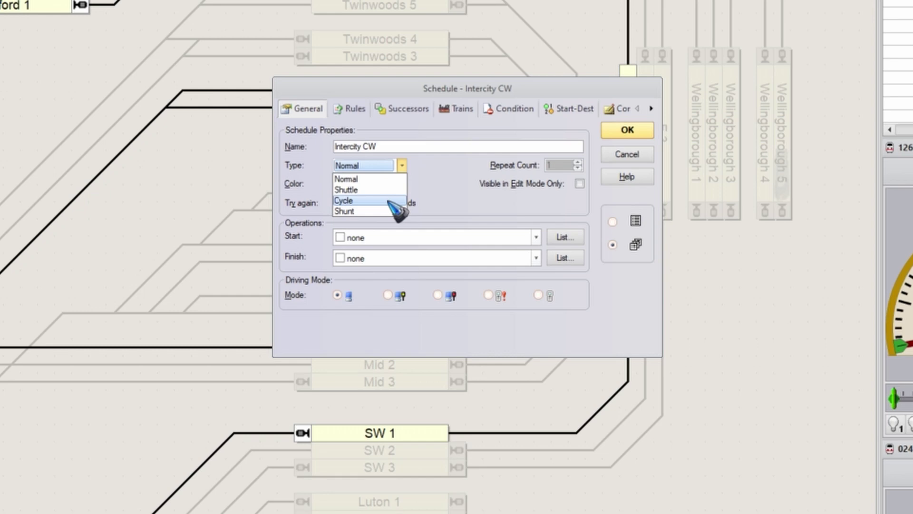
click(361, 200)
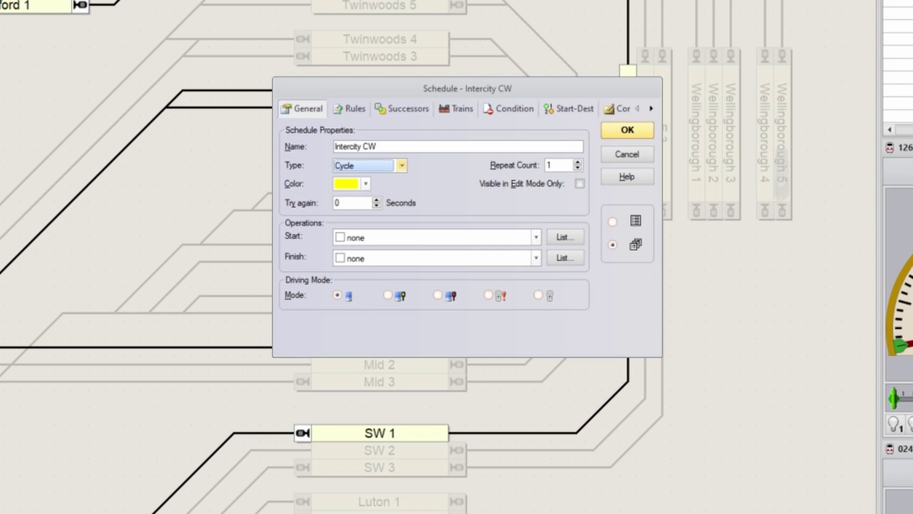
key(Tab)
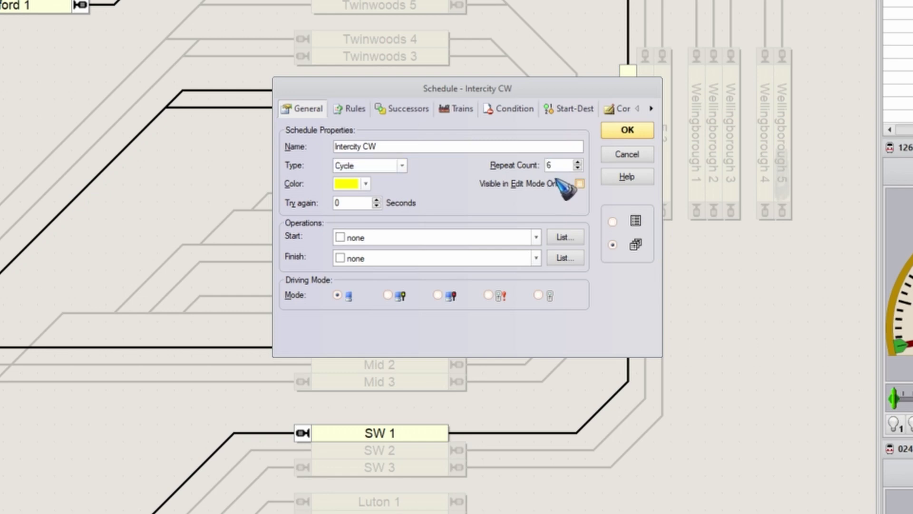
text(6)
key(ctrl+a)
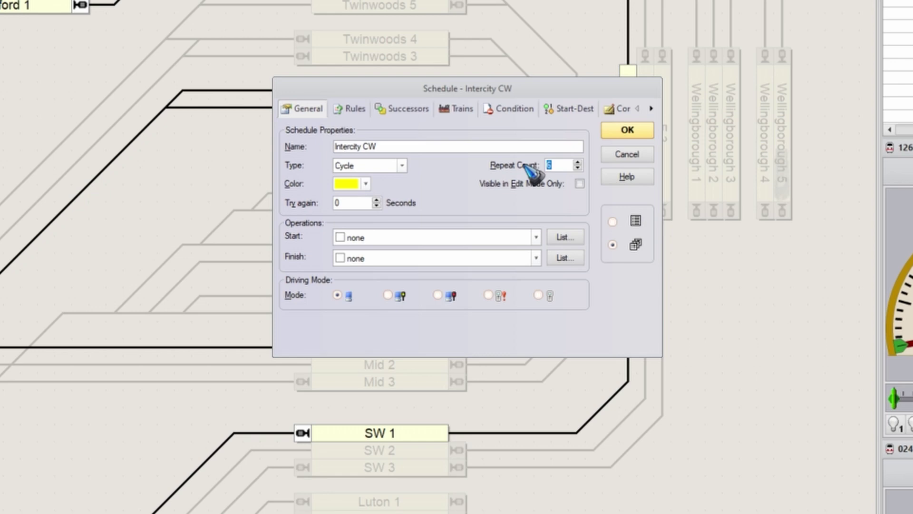
text(0)
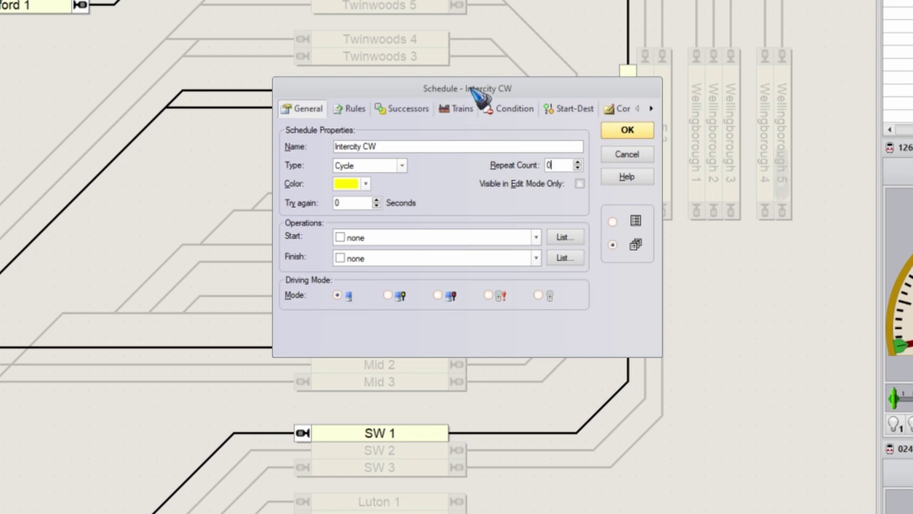
drag(472, 89, 470, 137)
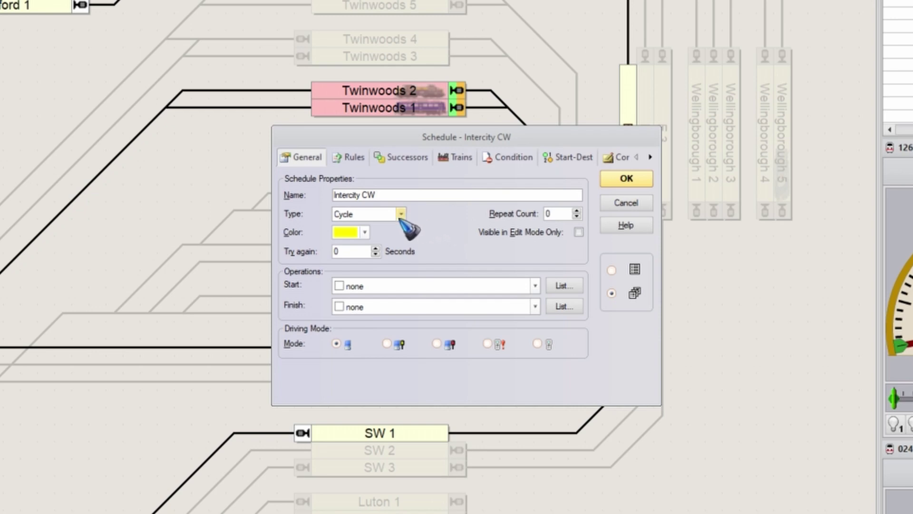
click(369, 215)
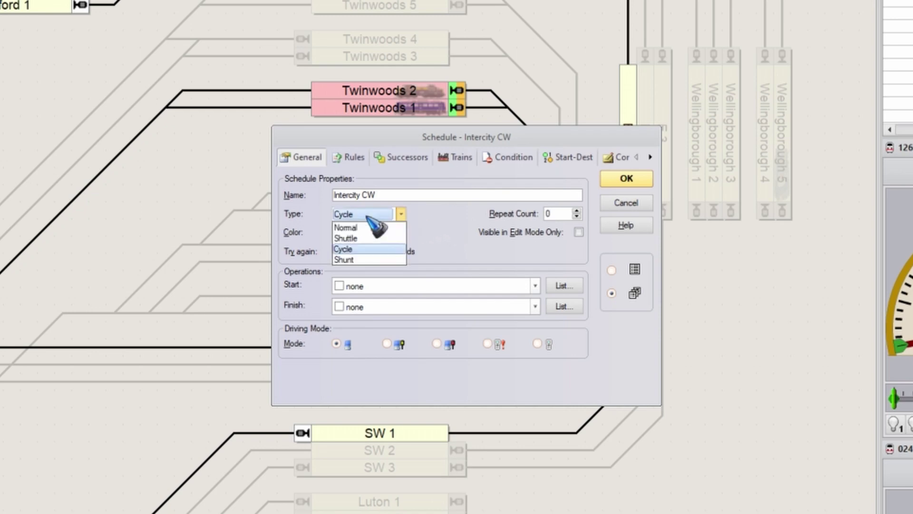
click(372, 224)
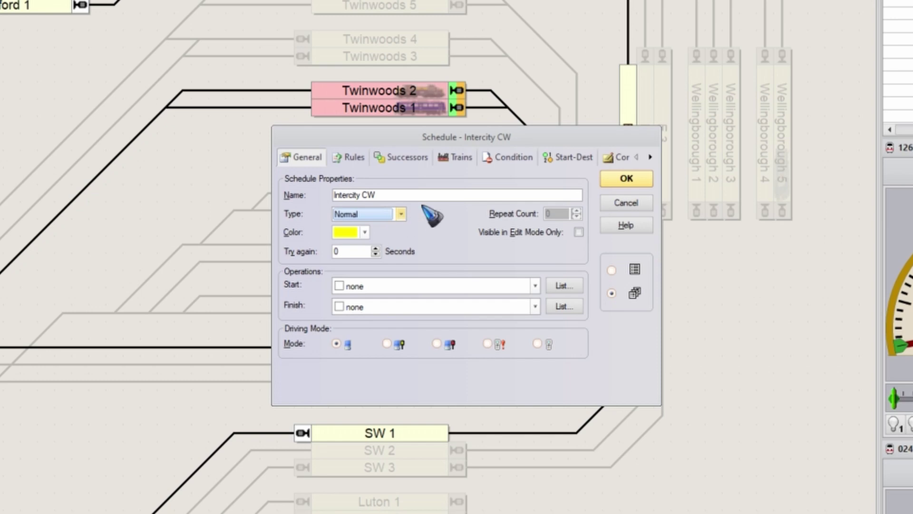
Add Intercity CW to the schedule's own list of successors.
click(407, 158)
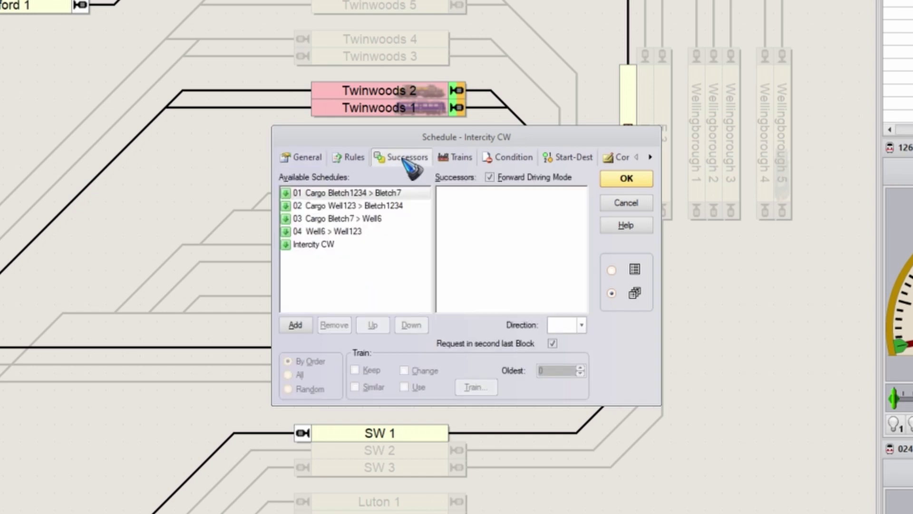
drag(314, 244, 326, 262)
click(326, 247)
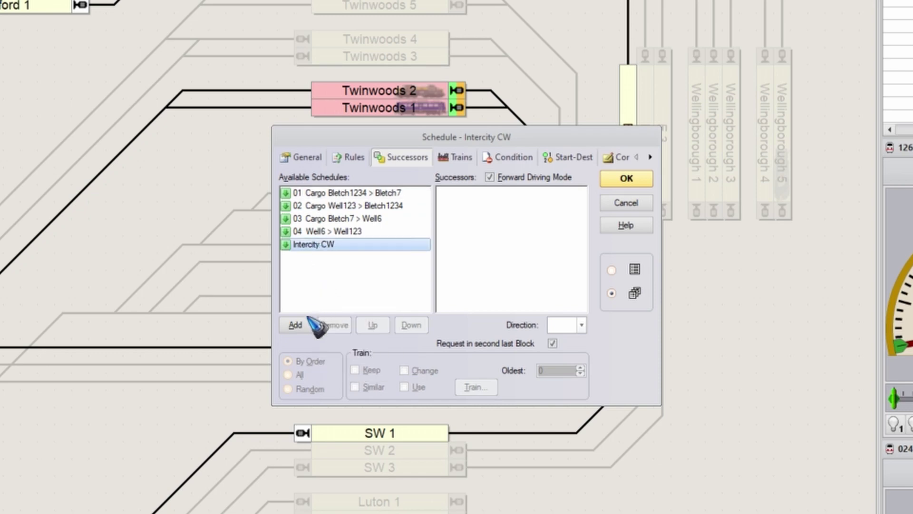
click(295, 325)
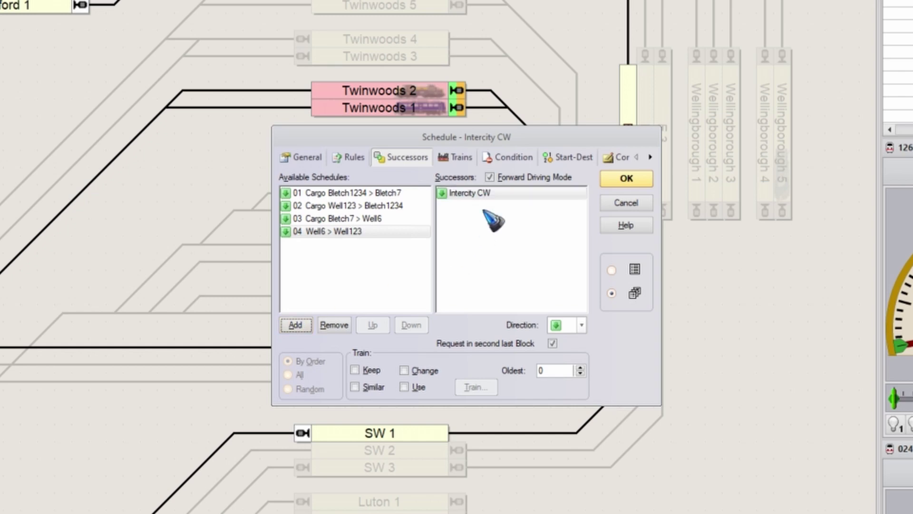
click(494, 259)
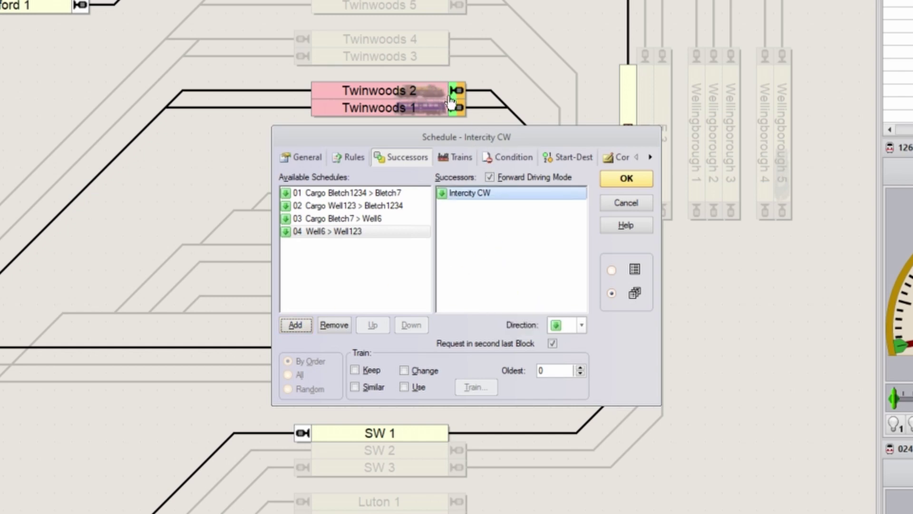
drag(451, 101, 471, 213)
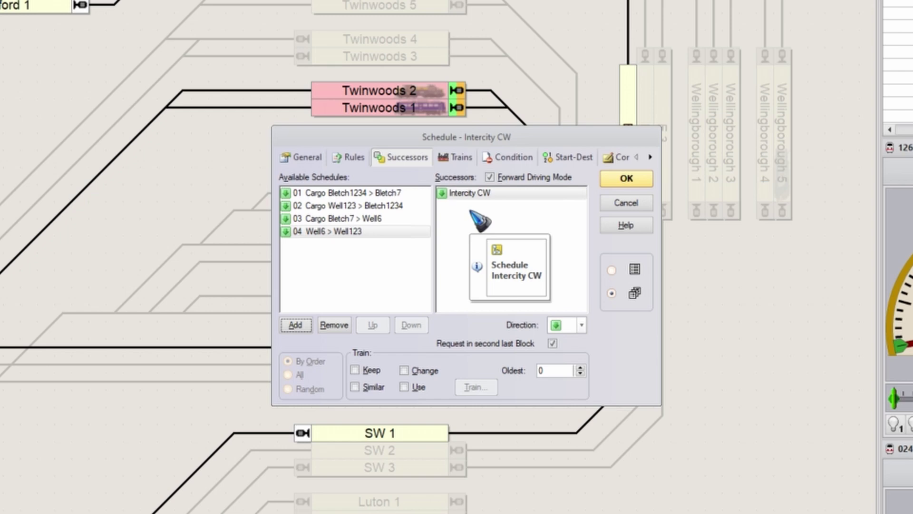
drag(471, 212, 482, 213)
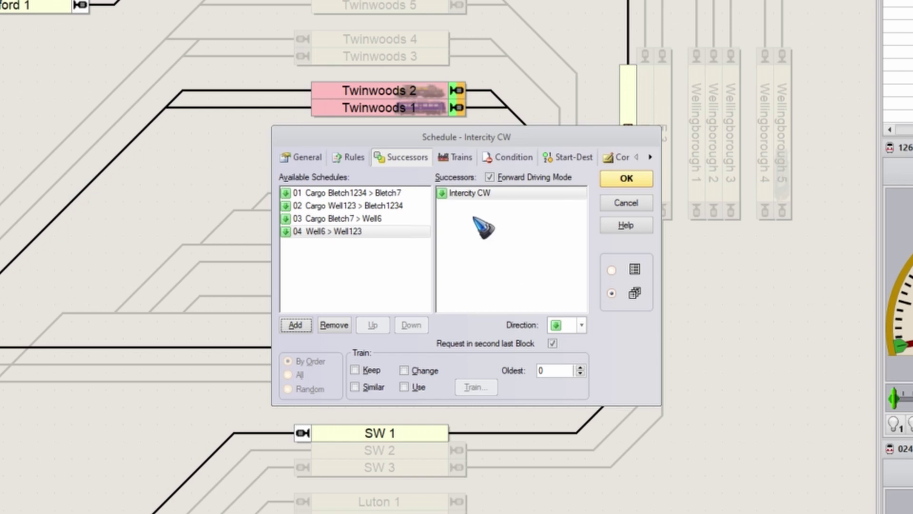
Set the Intercity CW successor to keep the train, disable requesting in the second last block, and confirm the schedule properties.
click(357, 371)
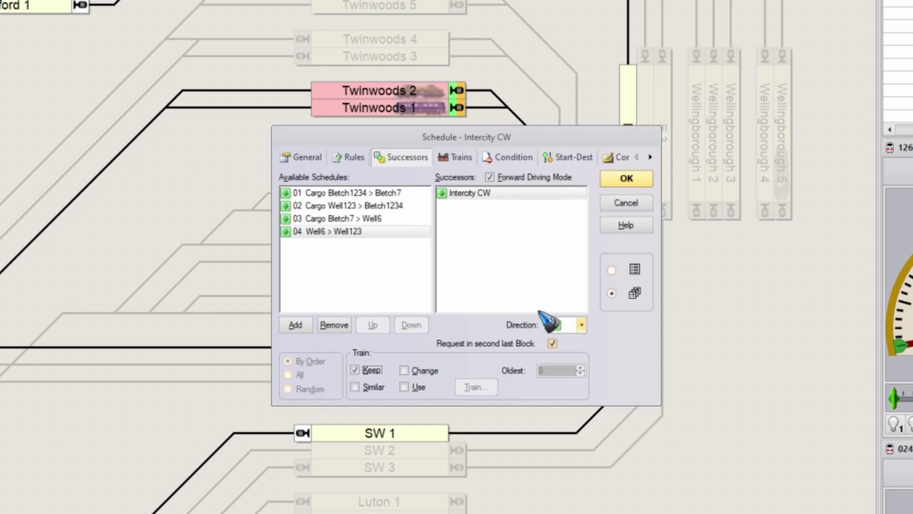
click(553, 343)
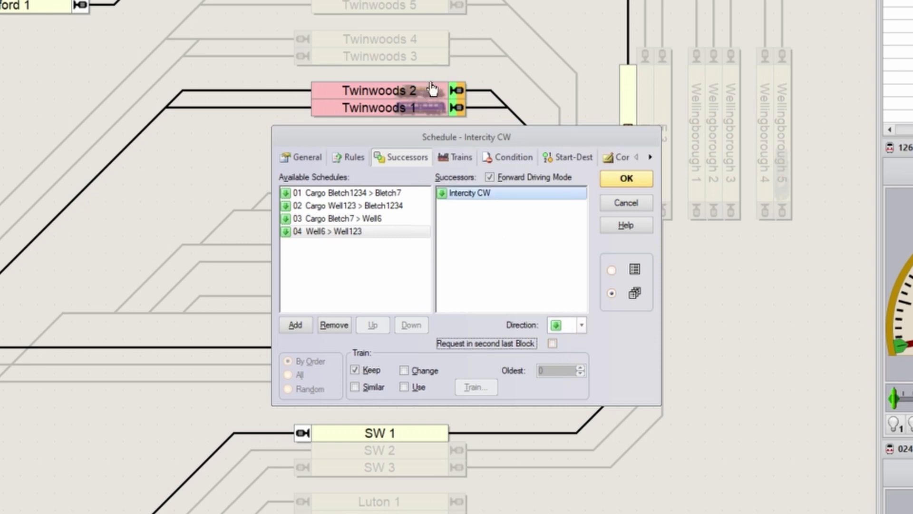
click(481, 257)
click(541, 247)
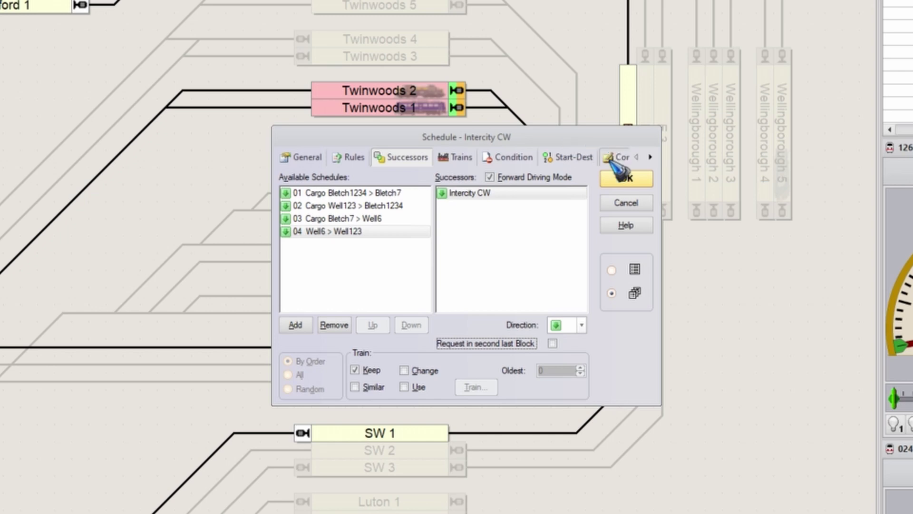
click(623, 181)
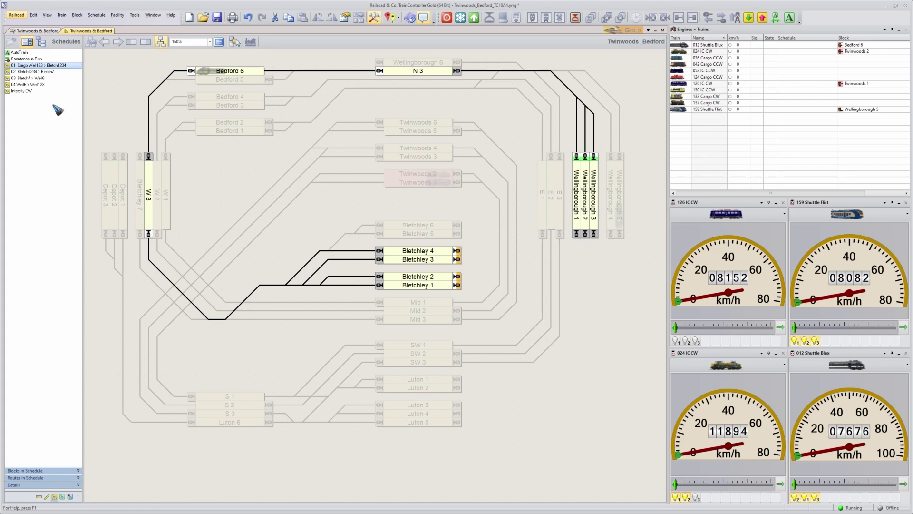
Open the properties of the schedule 01 Cargo Well123 > Bletch1234.
right_click(49, 66)
click(61, 68)
drag(618, 243, 484, 177)
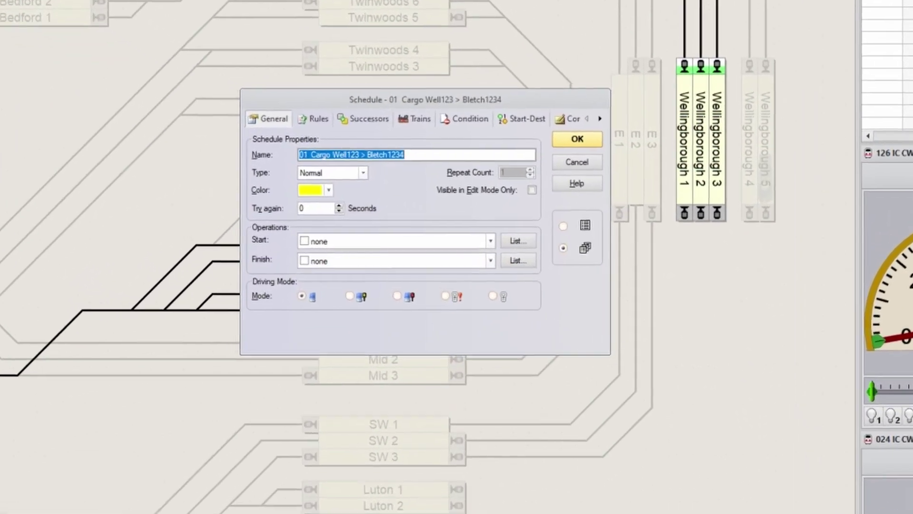
Try the Shuttle type with a repeat count of 0 for the cargo schedule, and set the type back to Normal.
click(317, 173)
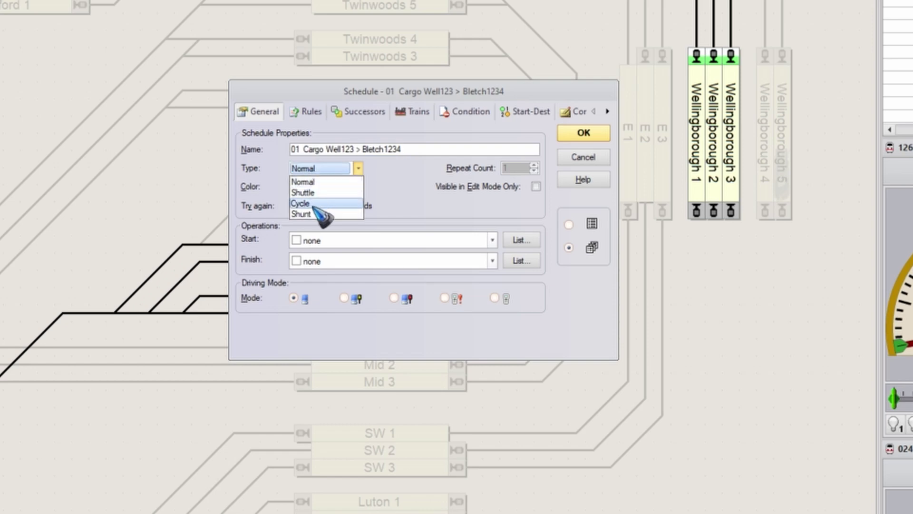
click(316, 191)
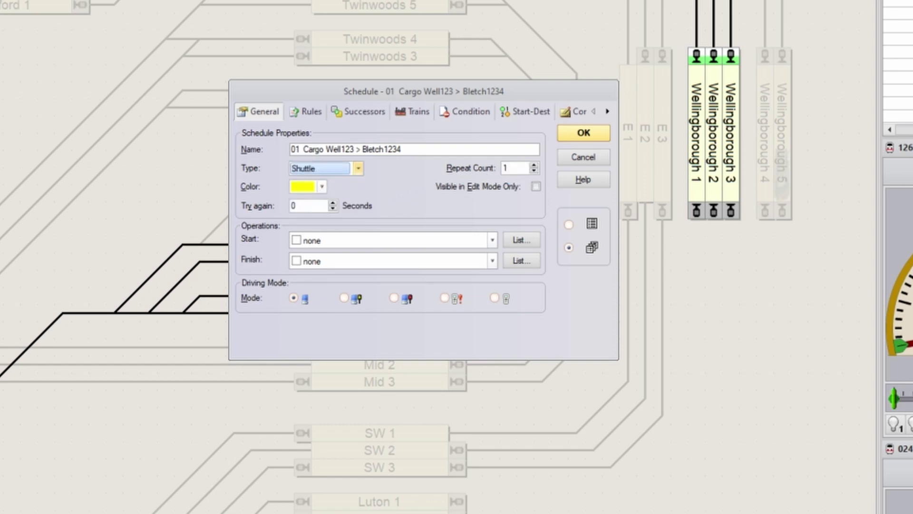
drag(510, 92, 484, 0)
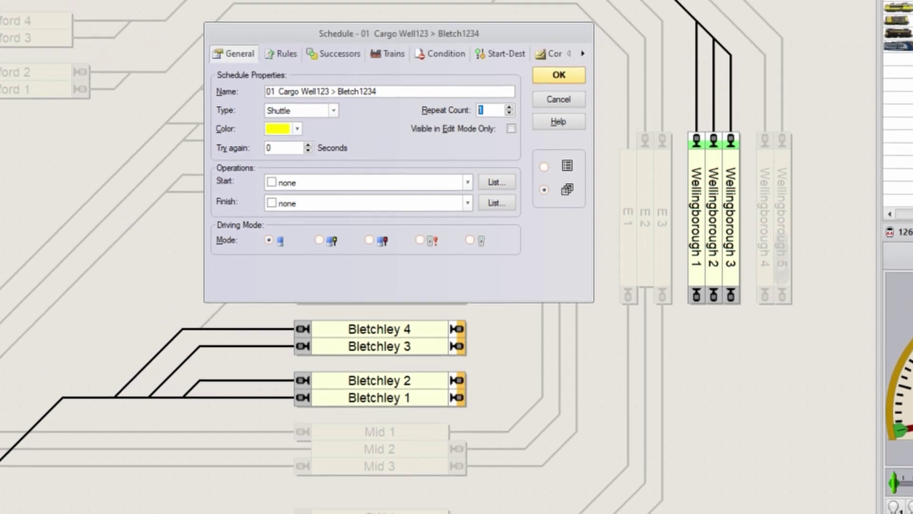
click(488, 52)
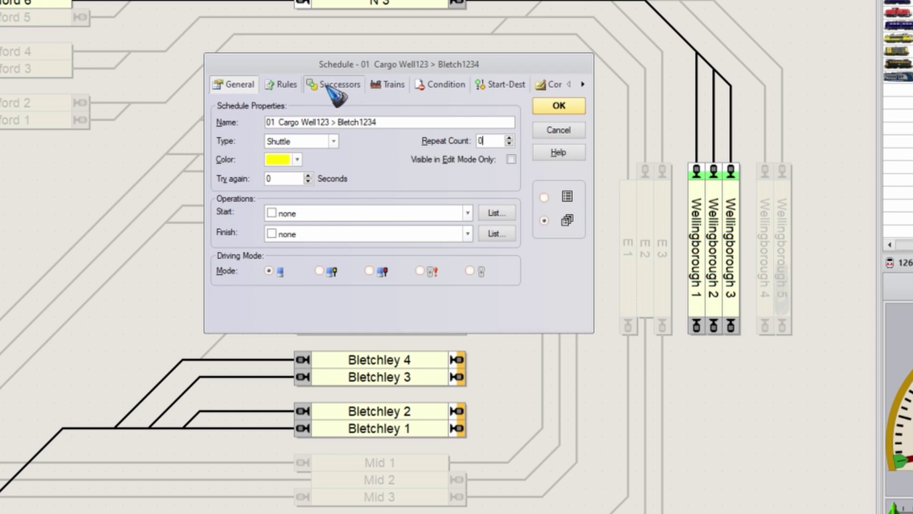
click(327, 142)
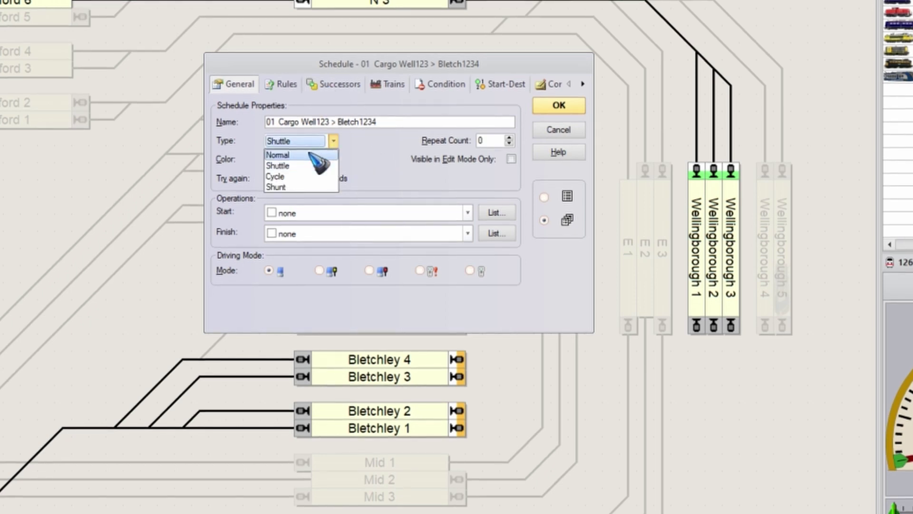
click(310, 155)
Add 01 Cargo Well123 > Bletch1234 as its own successor with the direction set to return journey.
click(336, 87)
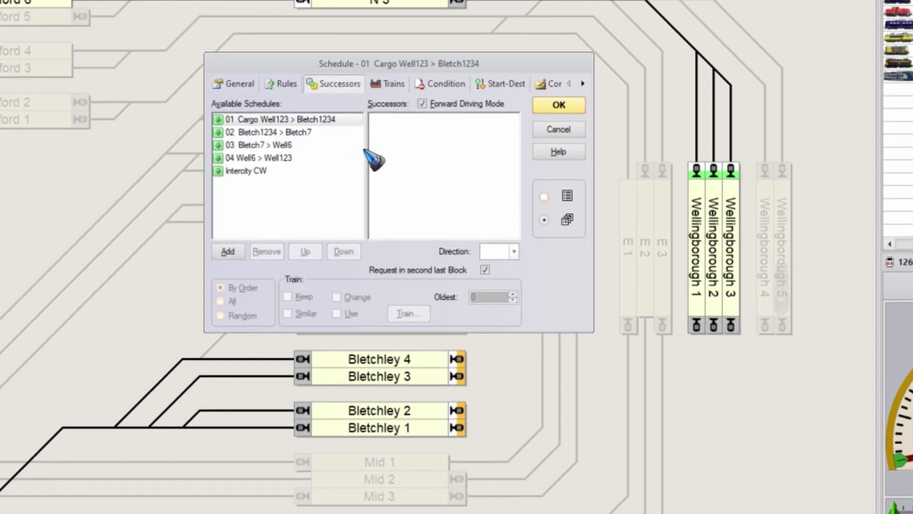
click(304, 119)
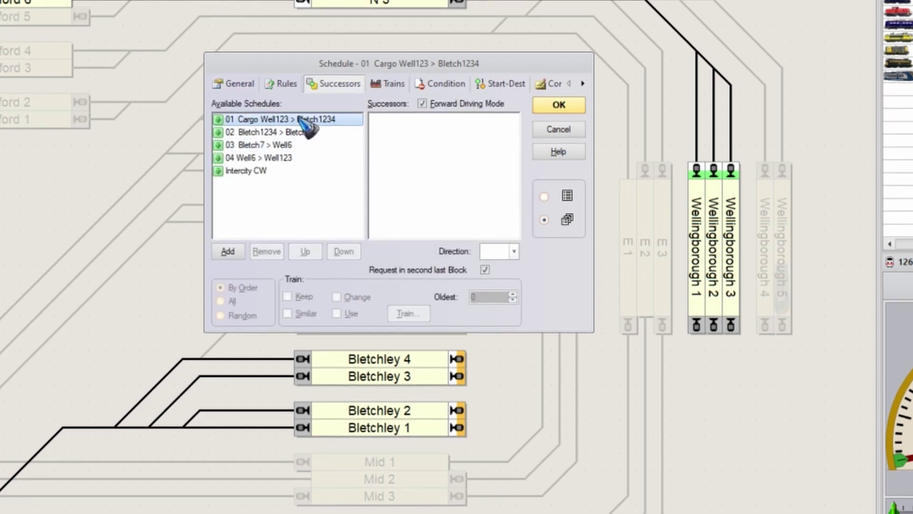
click(228, 251)
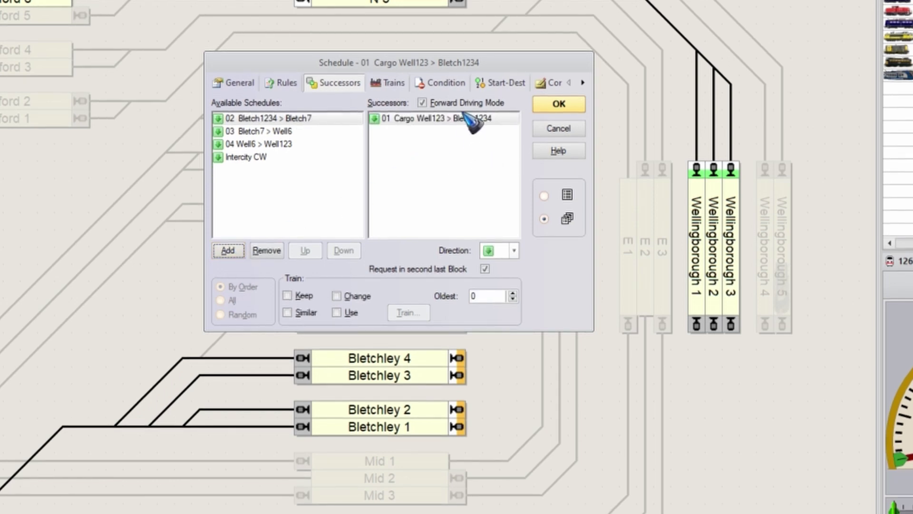
click(514, 250)
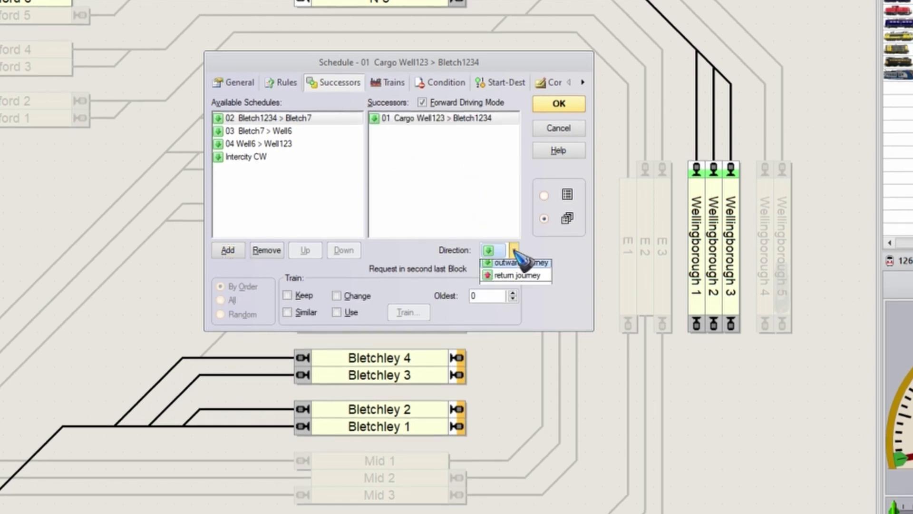
click(500, 281)
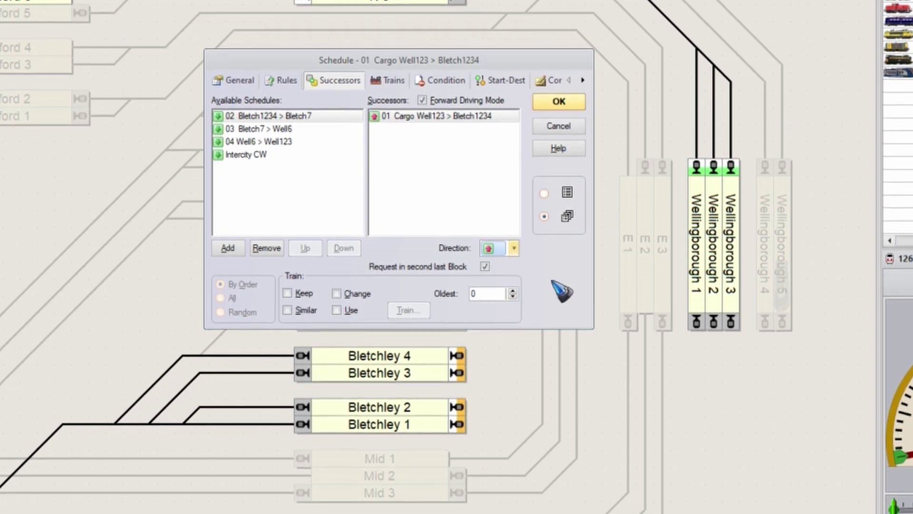
Try keeping the train and disabling the request in the second last block for the cargo schedule's return-journey successor.
click(287, 292)
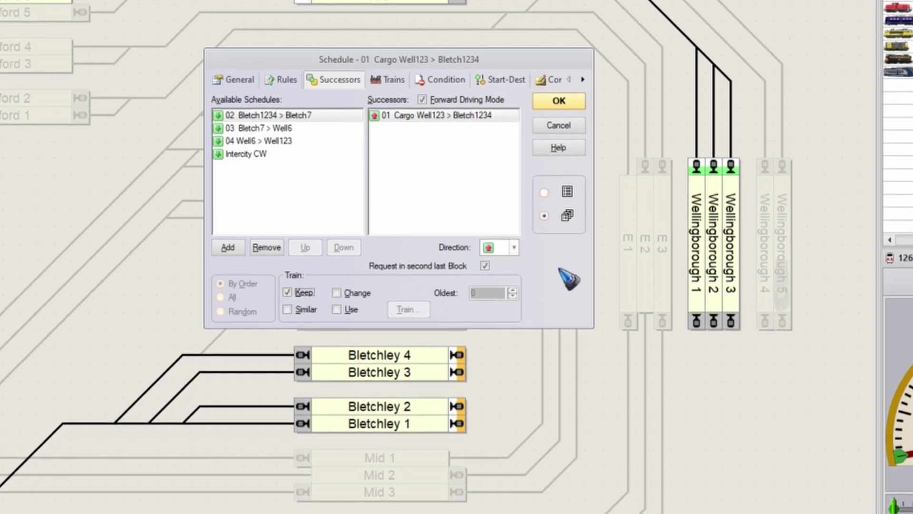
click(484, 265)
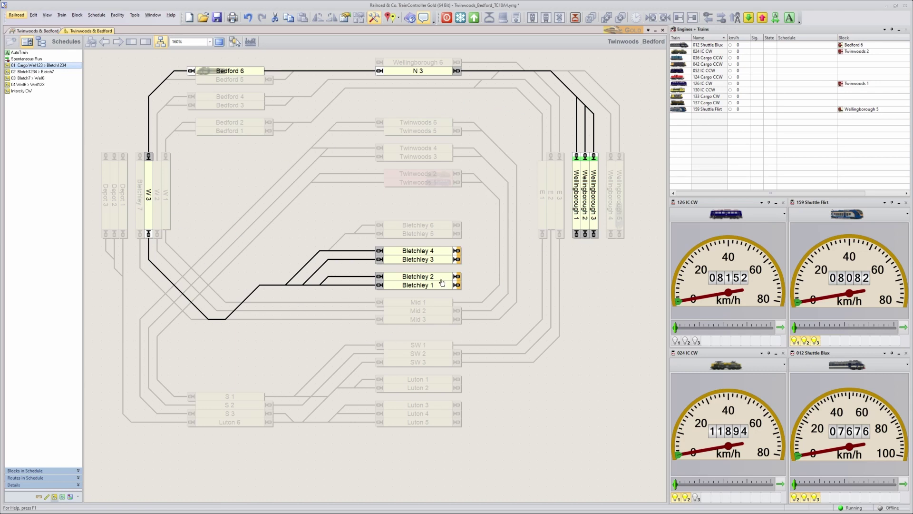
Examine the routes of the schedules 02 Bletch1234 > Bletch7, 03 Bletch7 > Well6 and 04 Well6 > Well123 in turn.
click(23, 72)
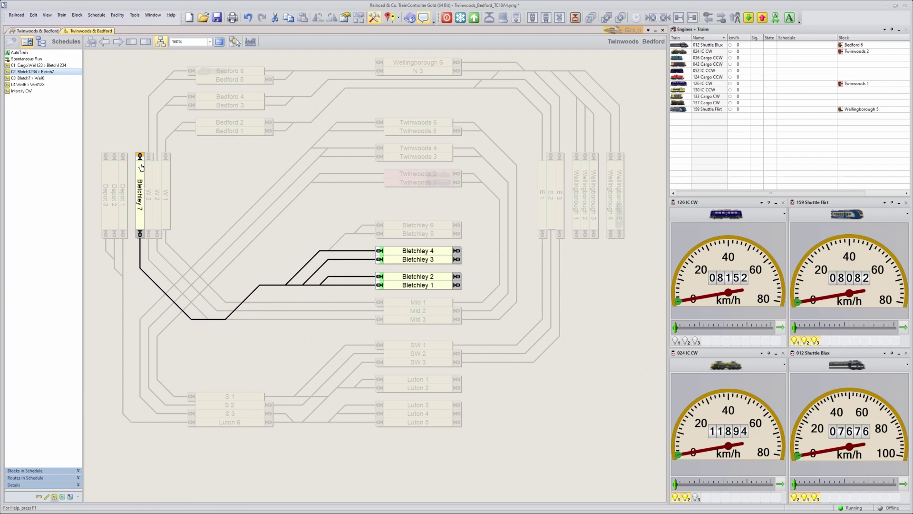
click(41, 78)
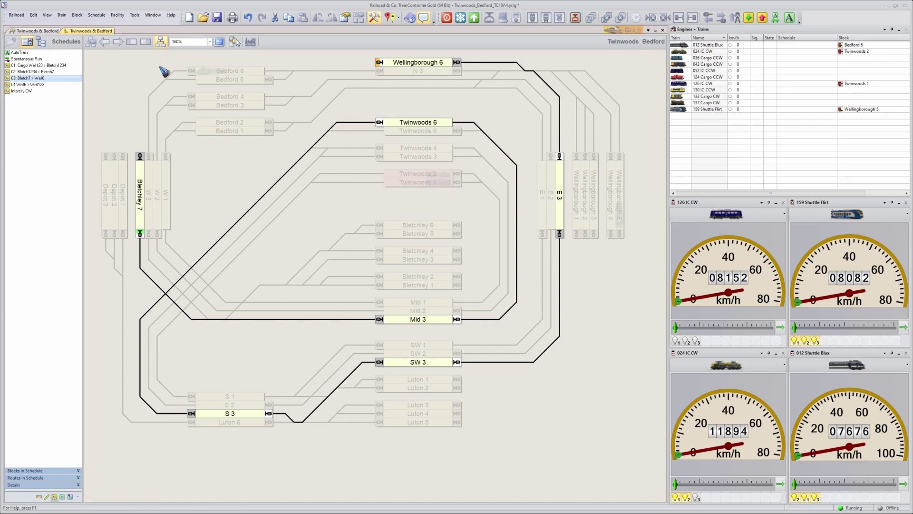
click(38, 85)
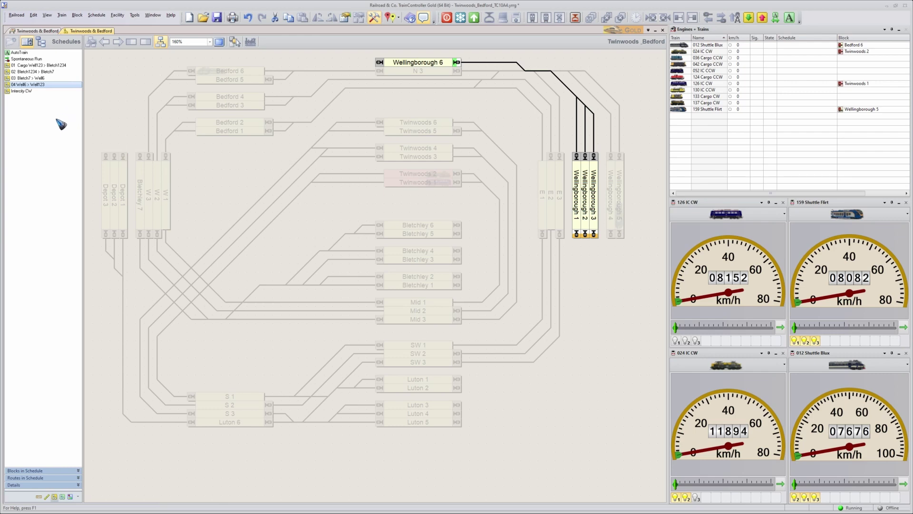
Add 02 Bletch1234 > Bletch7 as the successor in the properties of schedule 01 Cargo Well123 > Bletch1234.
click(44, 65)
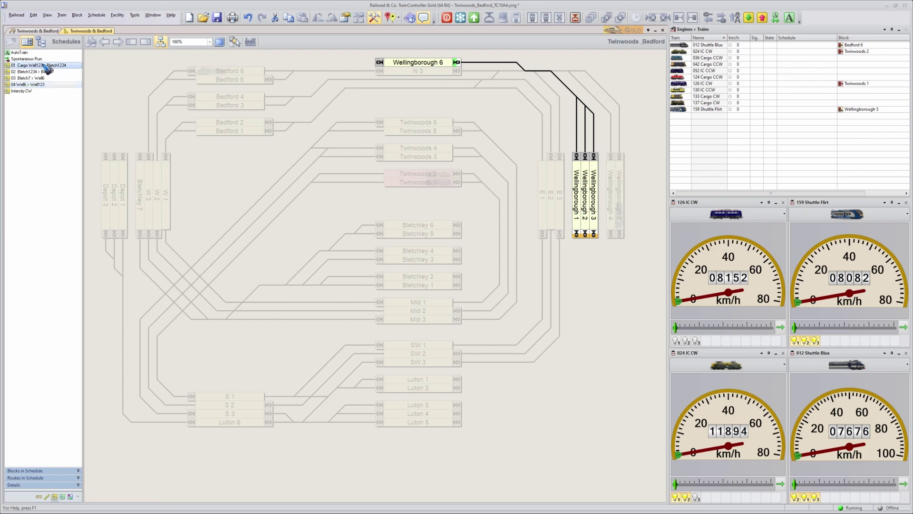
right_click(47, 69)
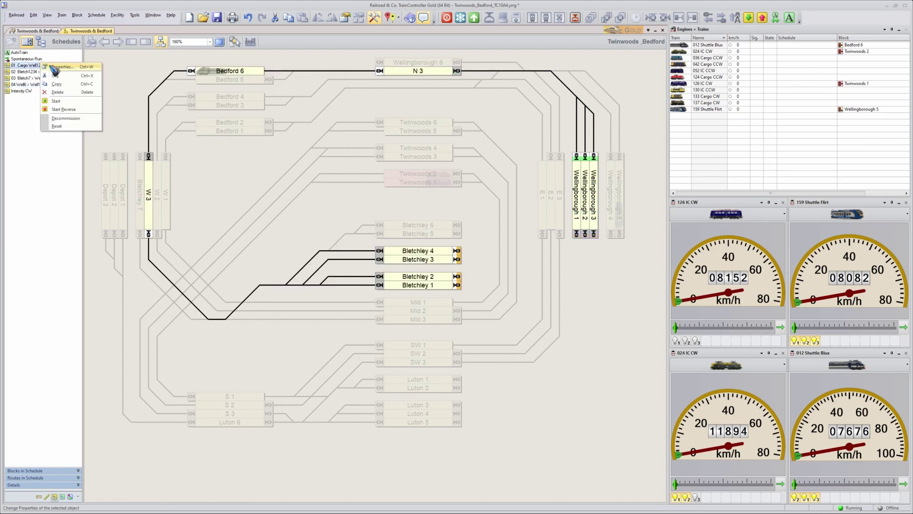
click(61, 67)
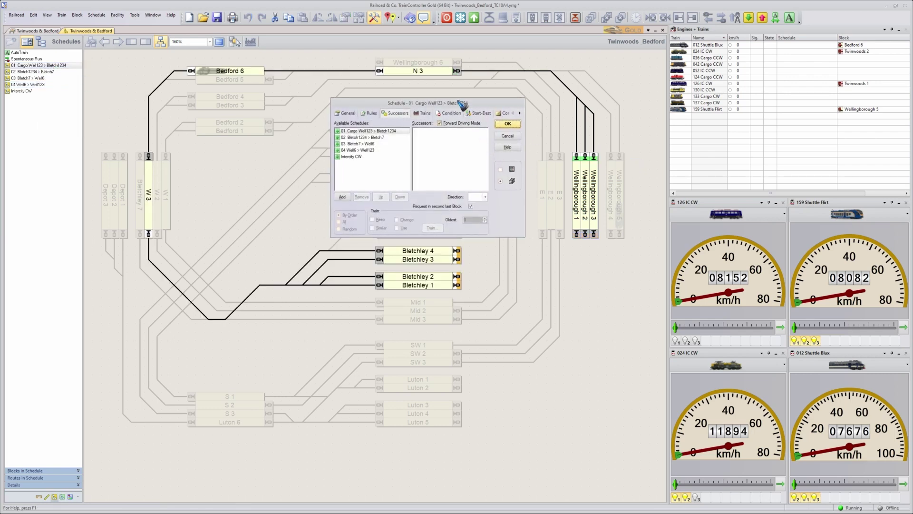
click(390, 131)
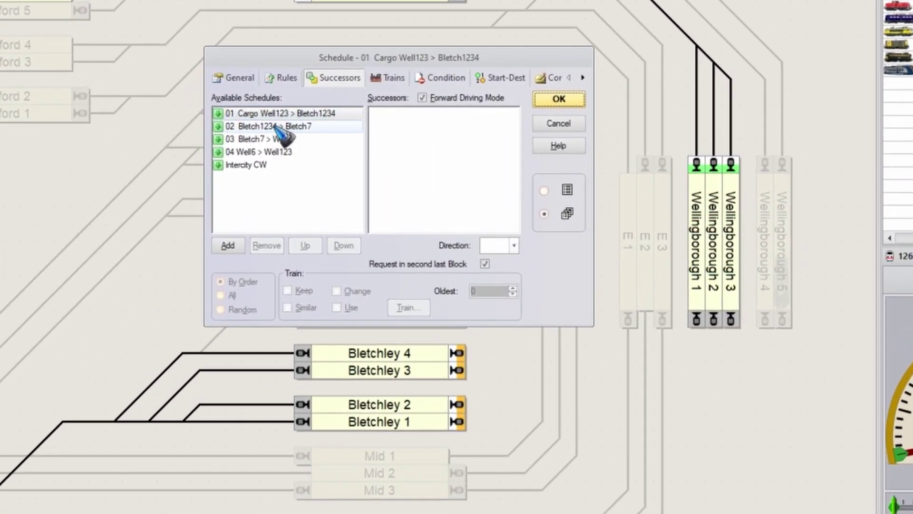
click(274, 127)
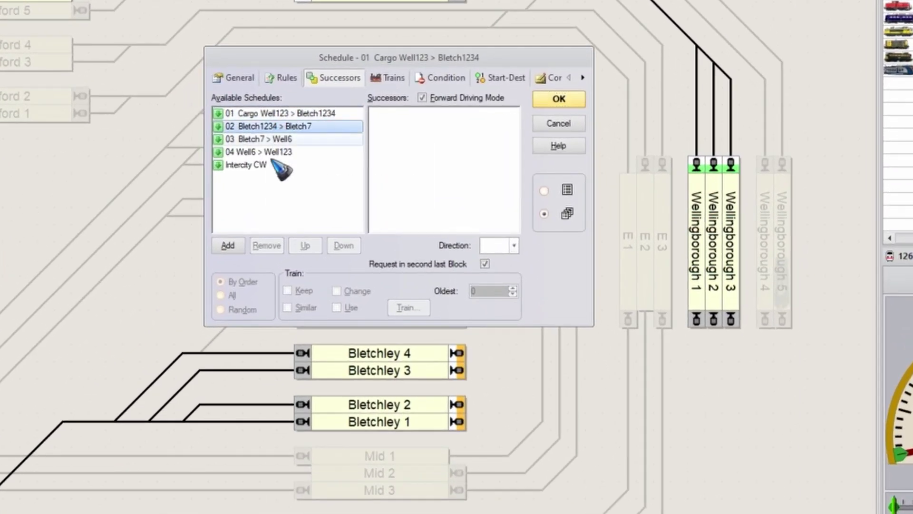
click(243, 247)
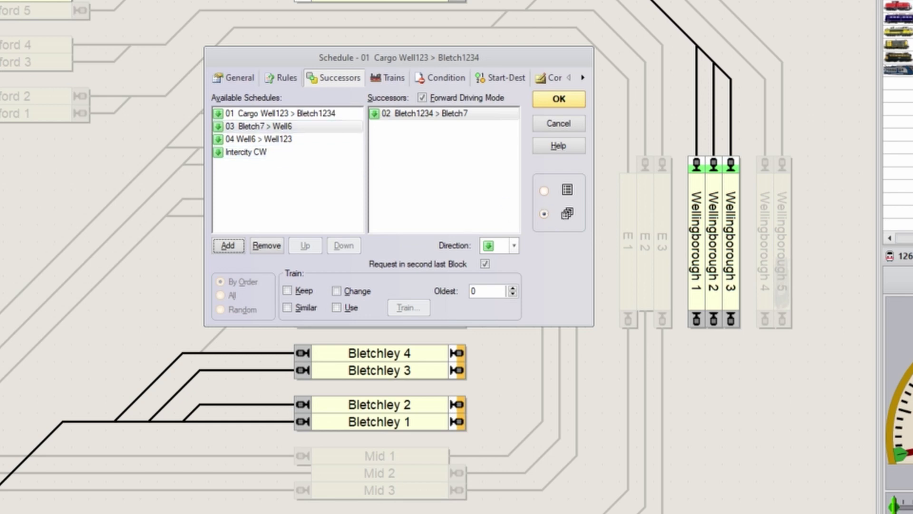
Give schedule 02 Bletch1234 > Bletch7 the successor 03 Bletch7 > Well6, keeping the train and without requesting it in the second last block.
click(559, 99)
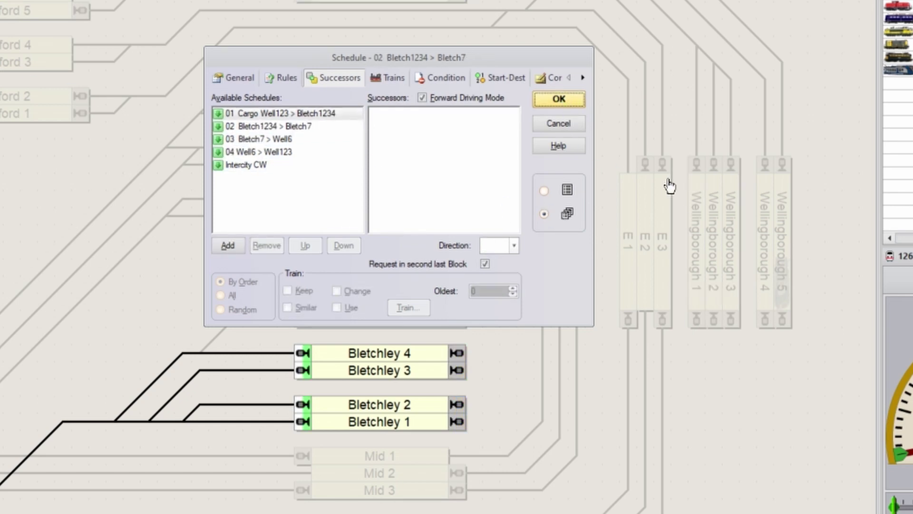
click(259, 138)
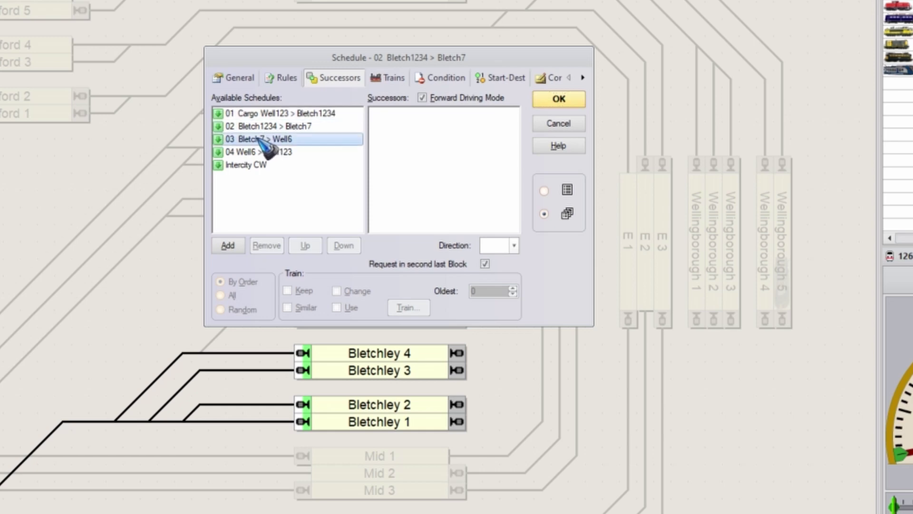
click(229, 245)
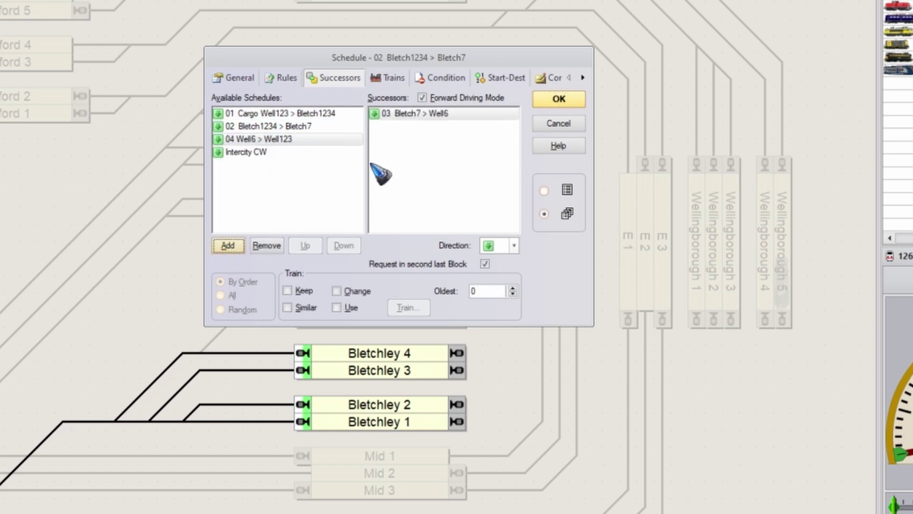
click(288, 290)
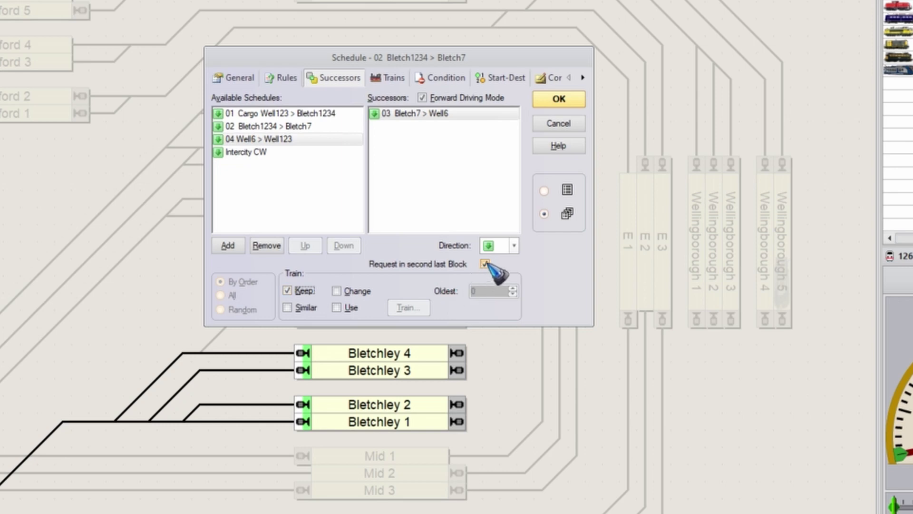
click(485, 263)
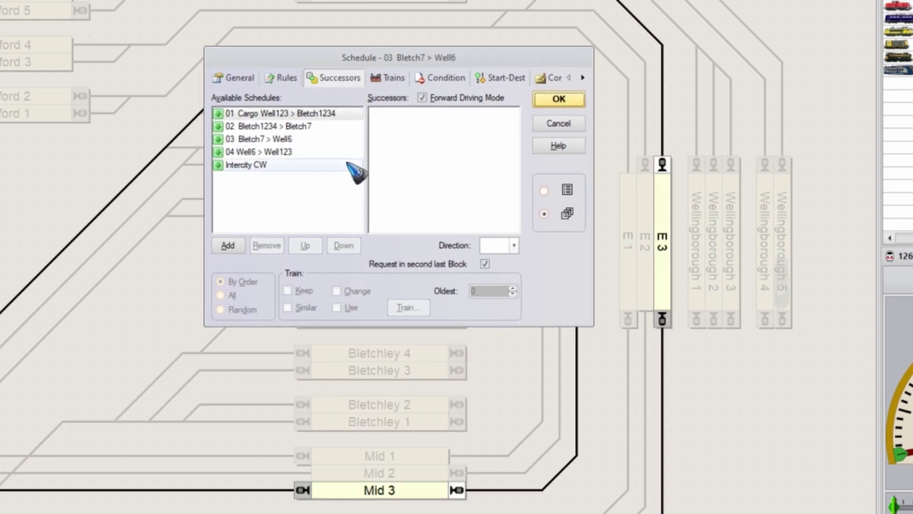
Give schedule 03 Bletch7 > Well6 the successor 04 Well6 > Well123, keeping the train and without requesting it in the second last block.
click(244, 151)
click(230, 245)
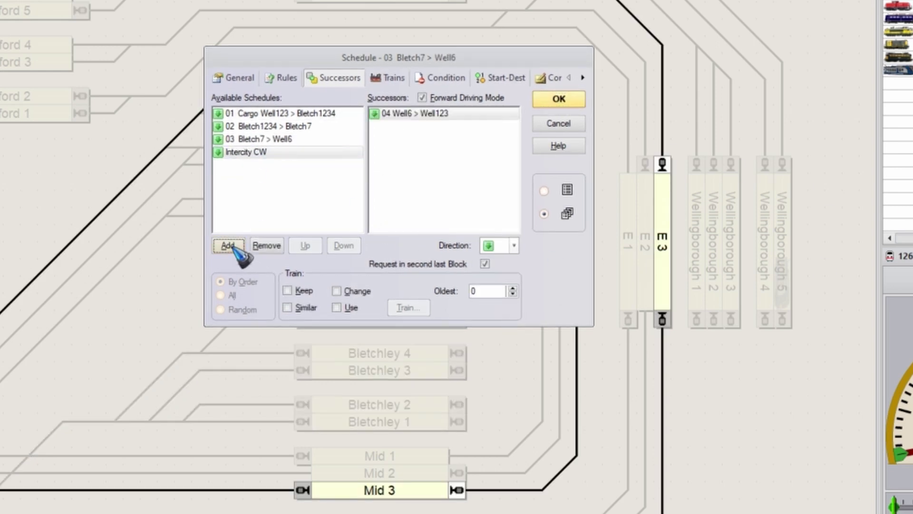
click(291, 291)
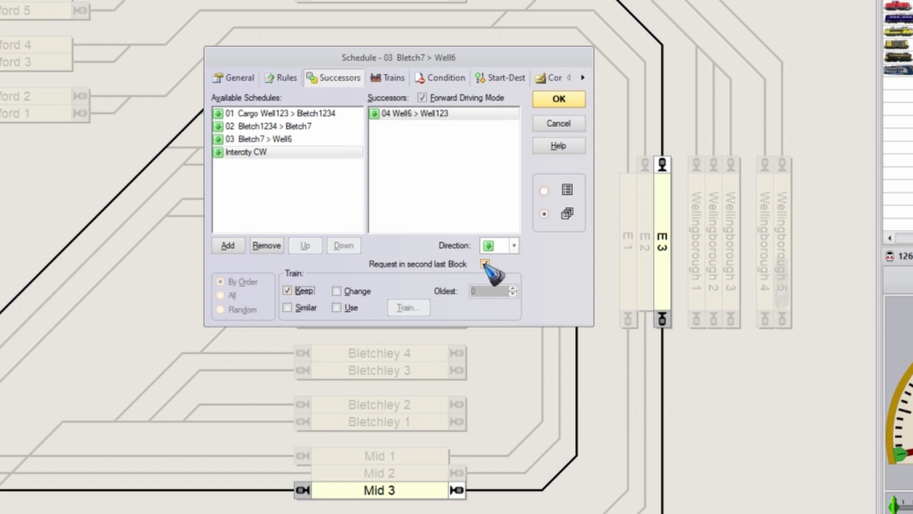
click(485, 263)
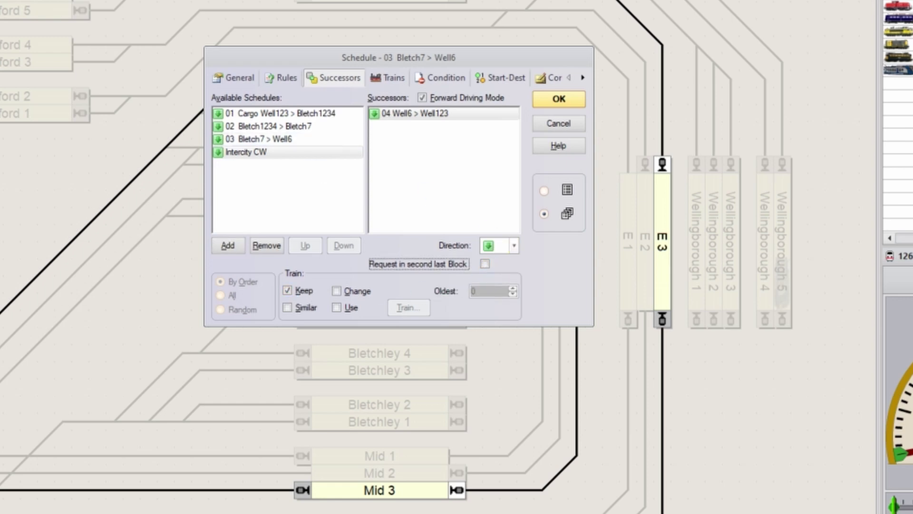
Give schedule 04 Well6 > Well123 the successor 01 Cargo Well123 > Bletch1234, keeping the train with the second-last-block request off, and confirm.
double_click(414, 113)
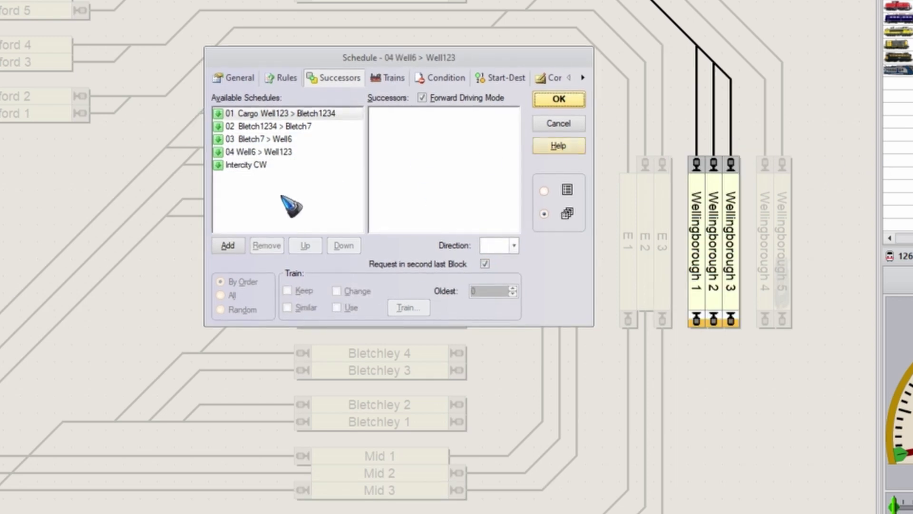
click(228, 245)
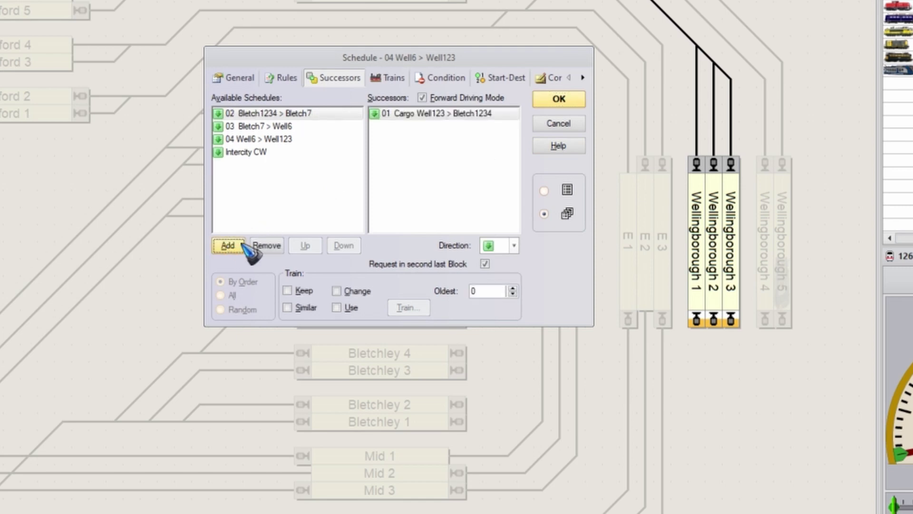
click(288, 291)
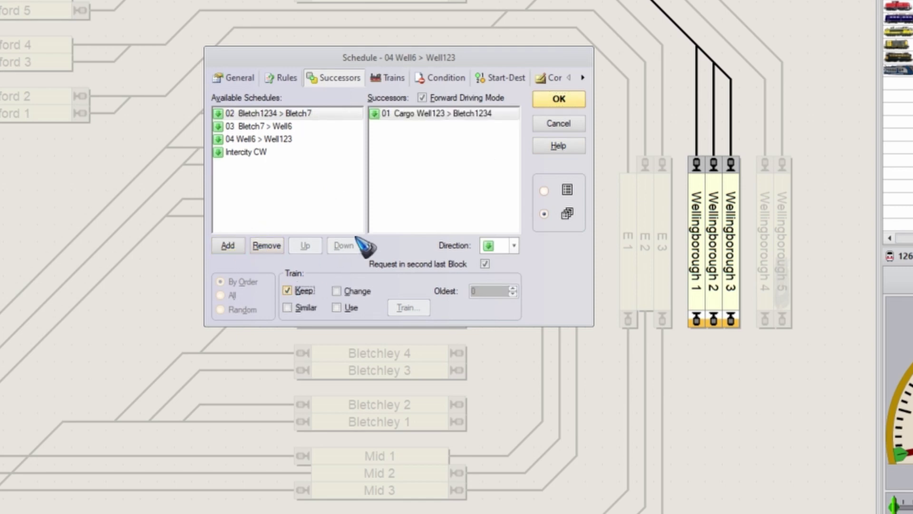
click(484, 263)
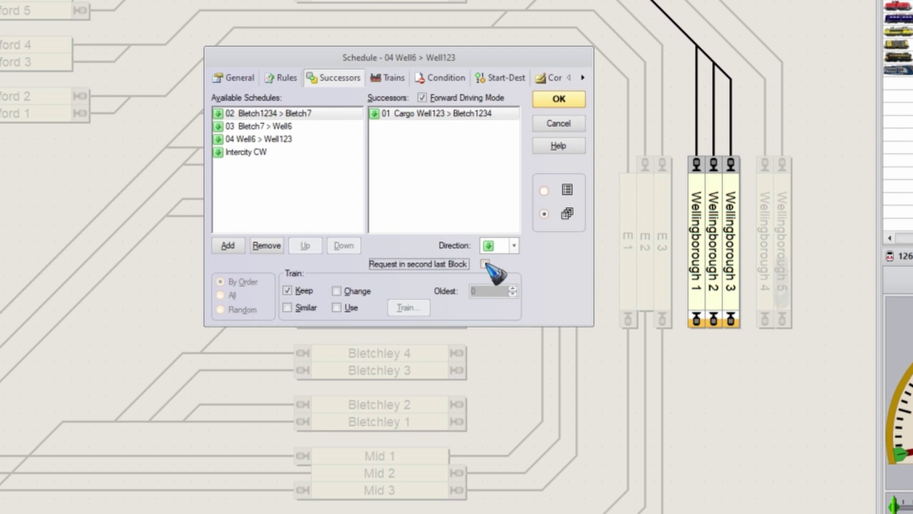
click(560, 99)
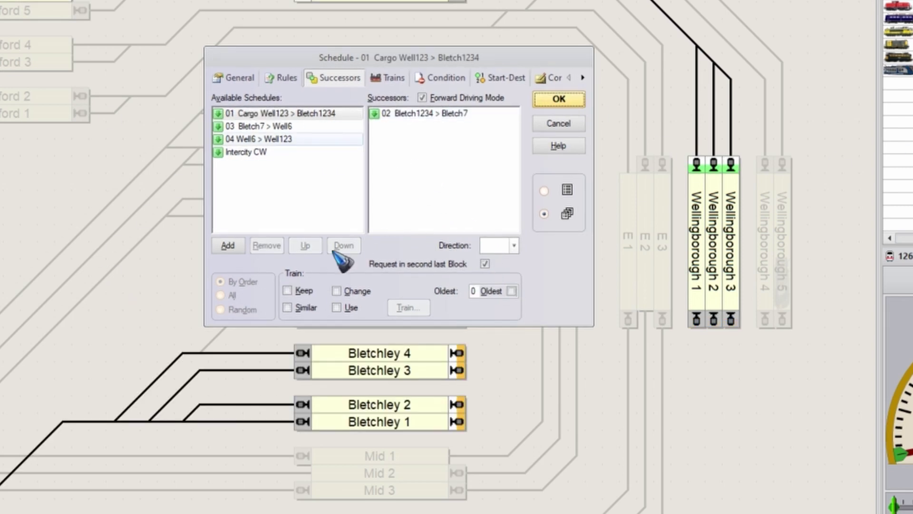
Make schedule 01 Cargo keep the train for its successor, disable requesting in the second last block, and confirm the properties.
click(291, 291)
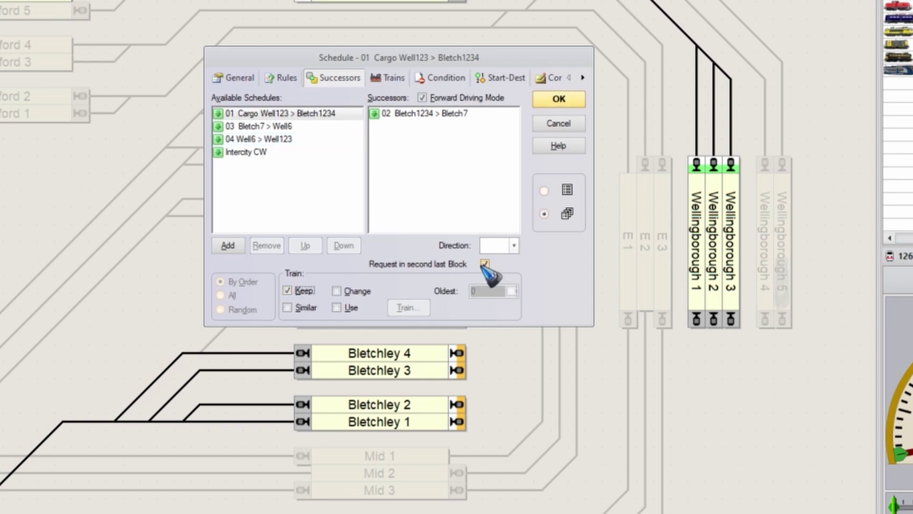
click(485, 263)
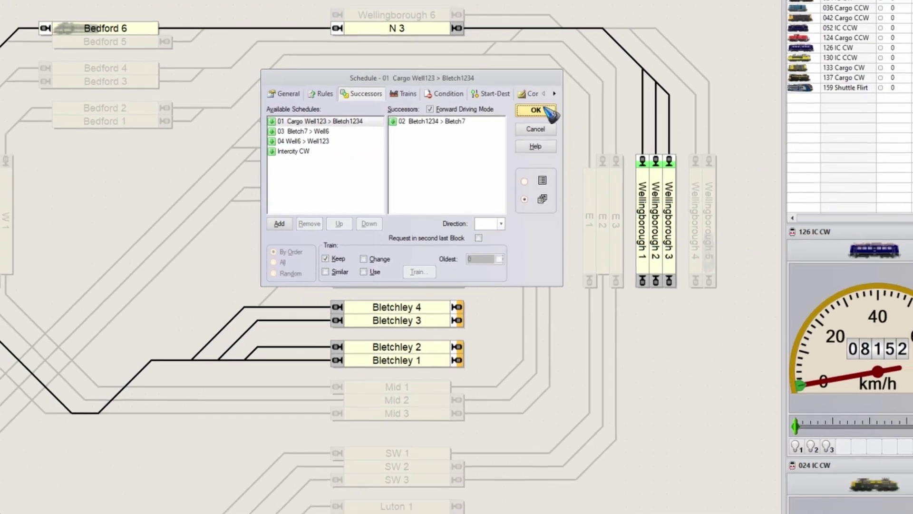
click(559, 99)
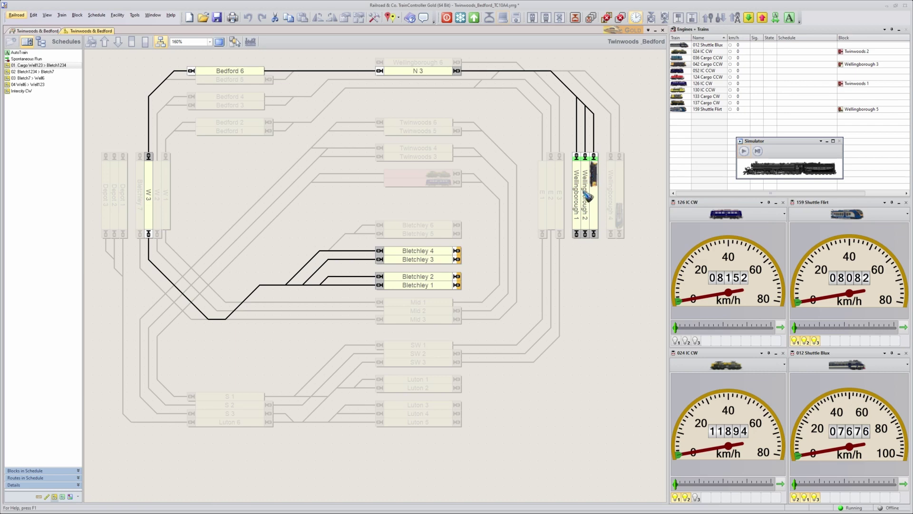
Start the schedule 01 Cargo Well123 > Bletch1234 in its forward direction.
click(43, 66)
right_click(43, 67)
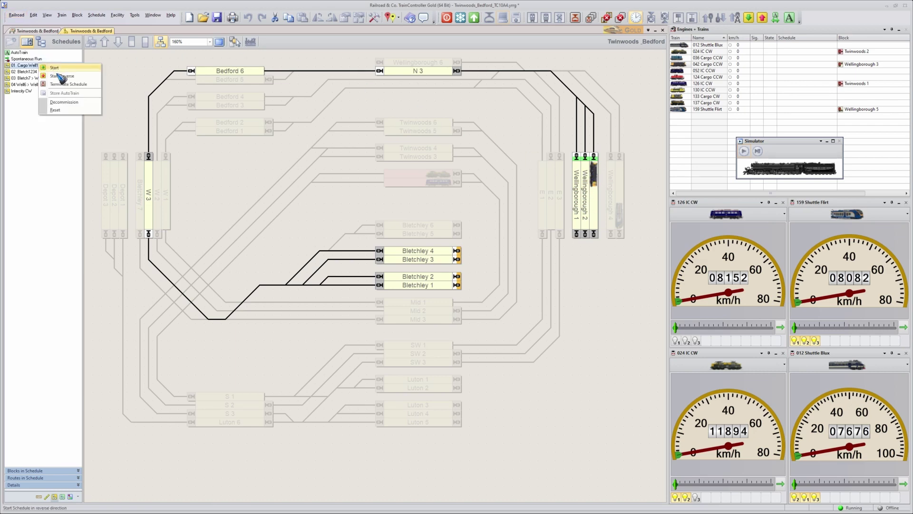
click(54, 68)
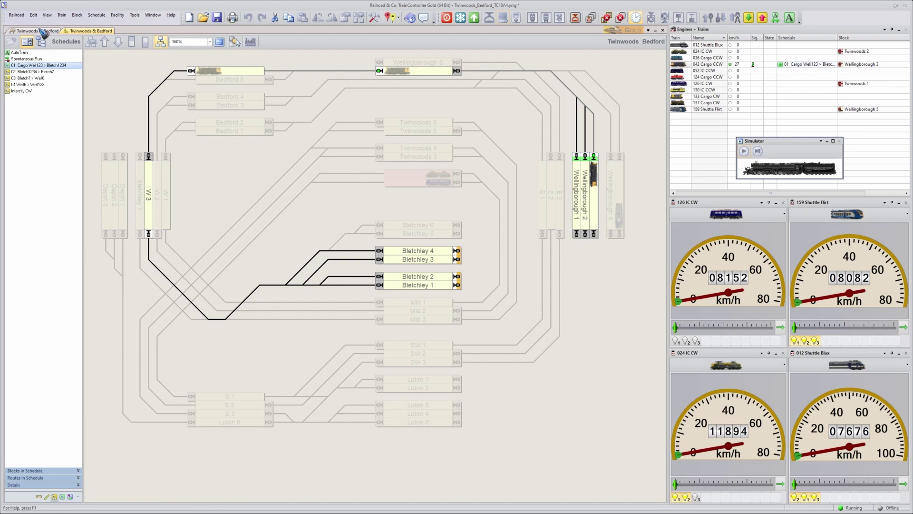
Show the track layout switchboard and assign 042 Cargo CCW to the train window that holds 126 IC CW.
click(41, 31)
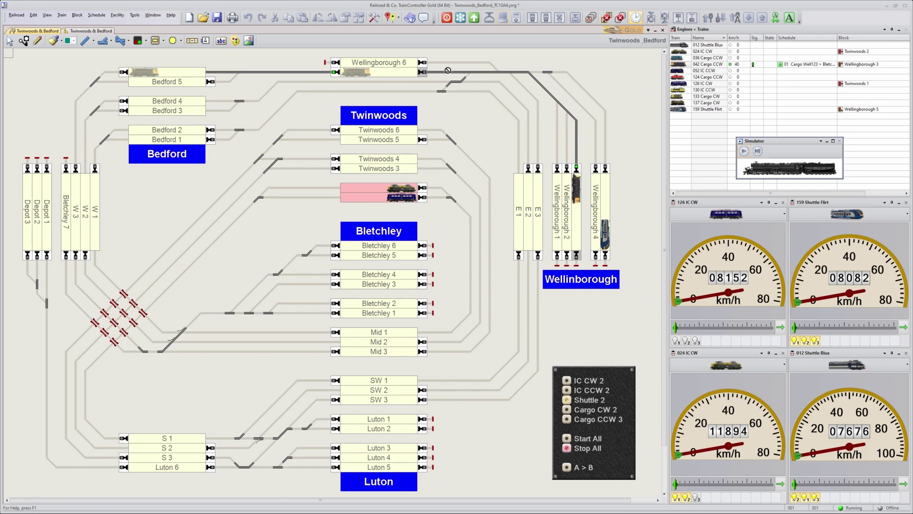
drag(244, 71, 128, 79)
drag(626, 205, 707, 233)
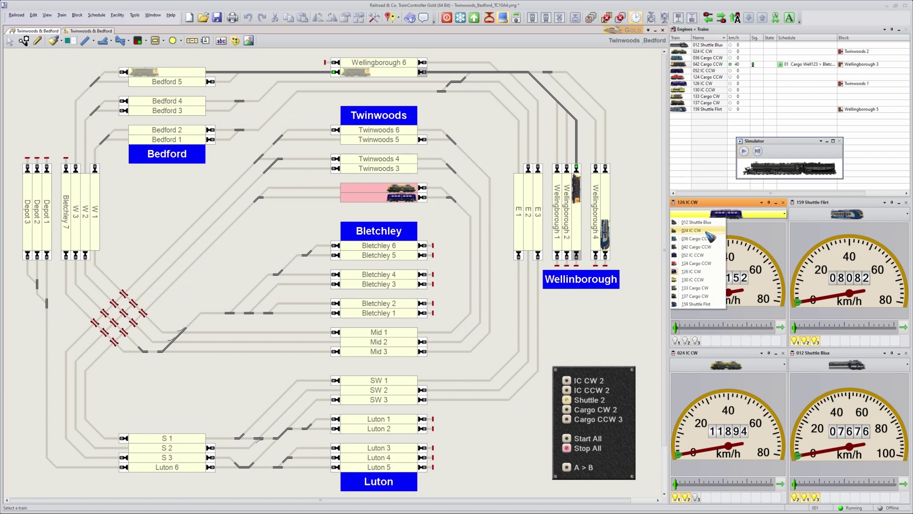
drag(710, 237, 704, 251)
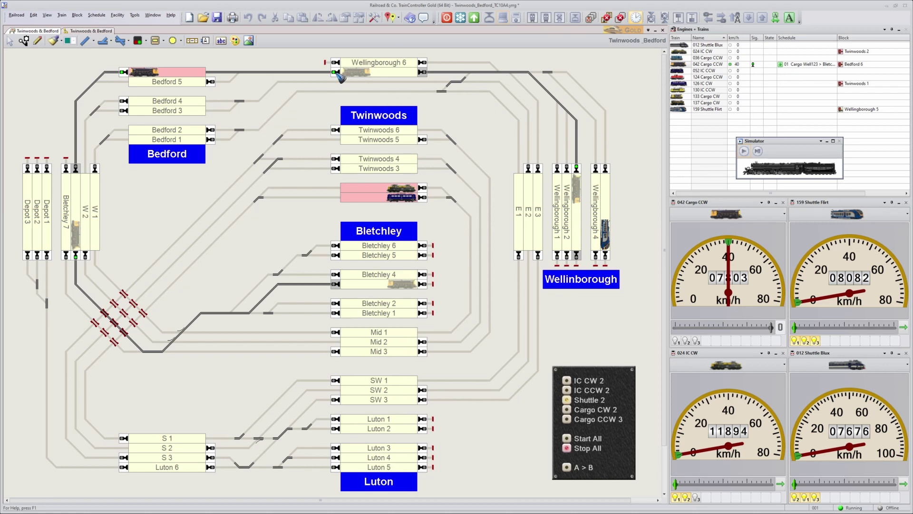
drag(202, 75, 434, 285)
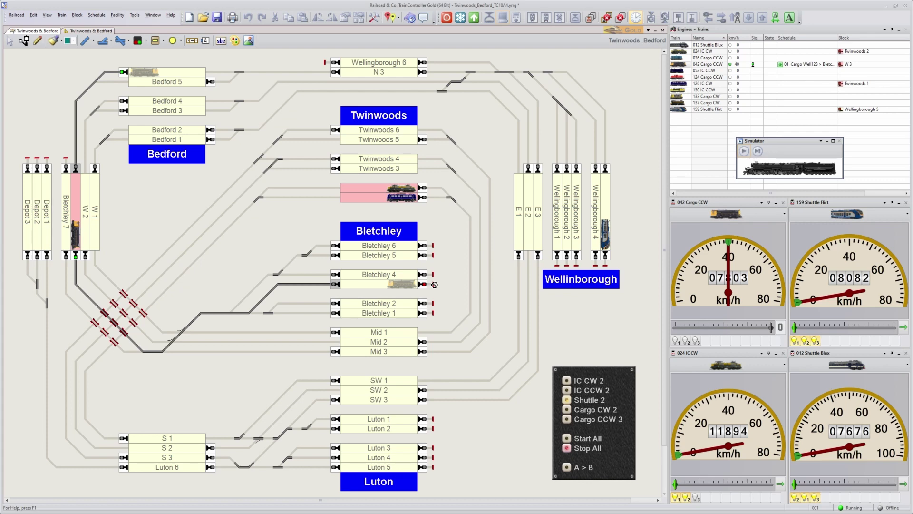
drag(434, 285, 181, 207)
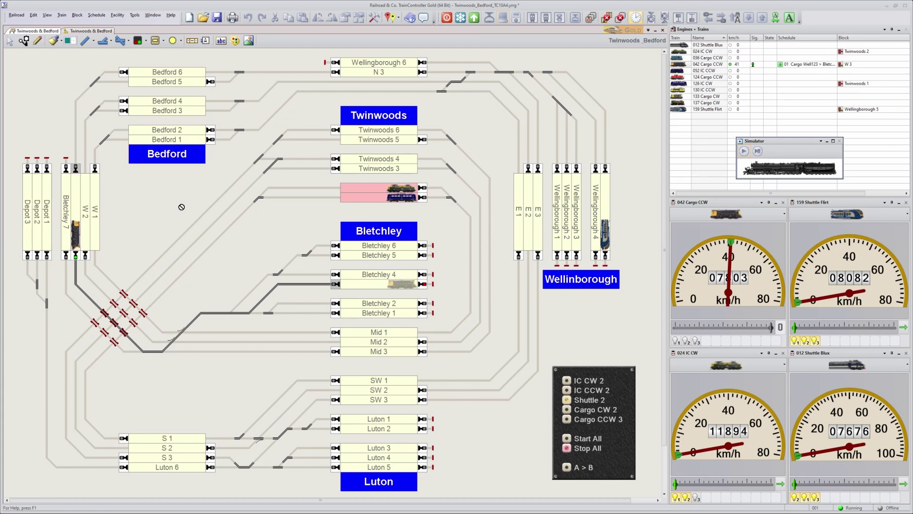
drag(181, 207, 181, 207)
drag(182, 207, 696, 300)
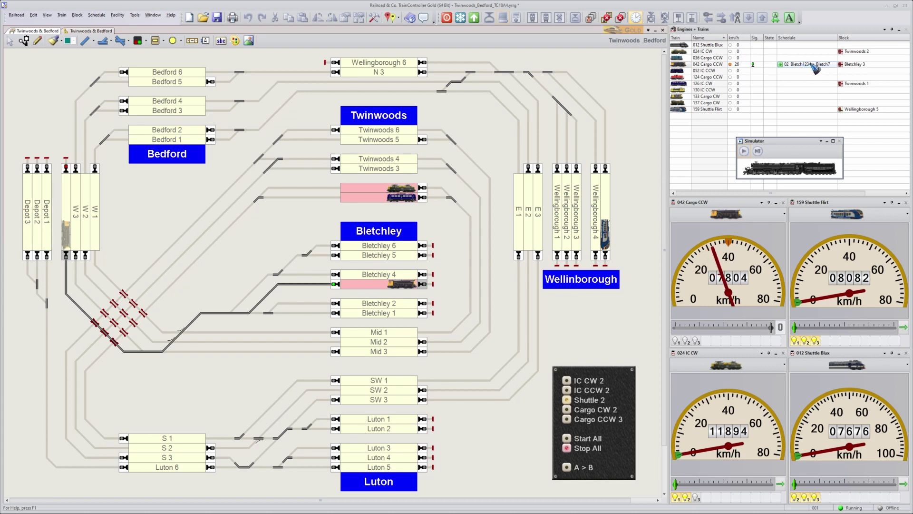
drag(823, 69, 229, 277)
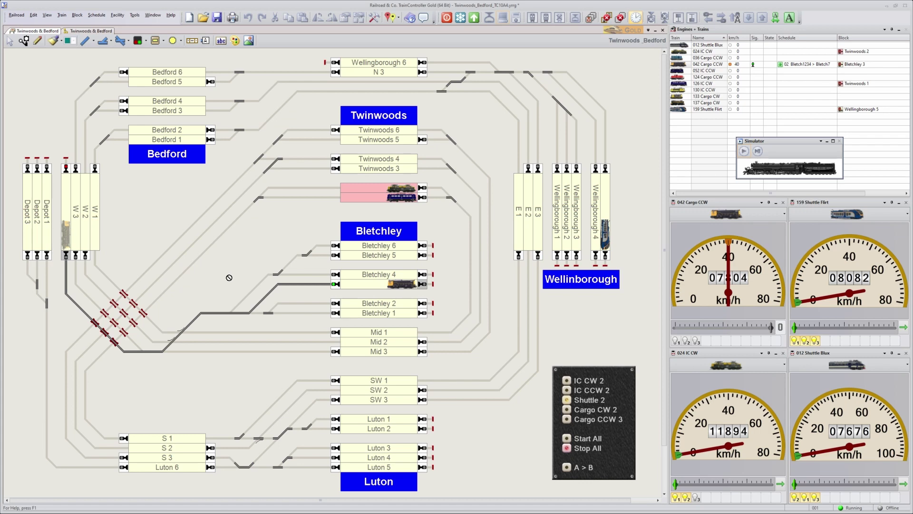
drag(230, 278, 129, 235)
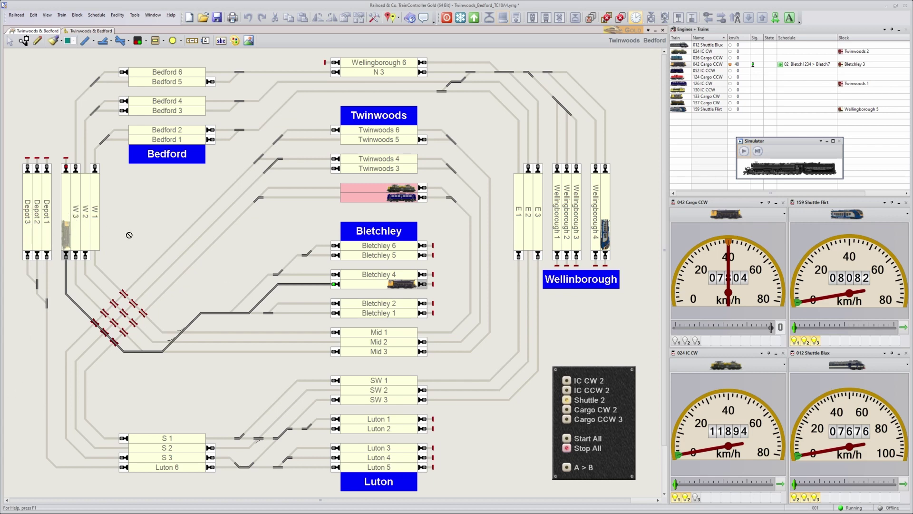